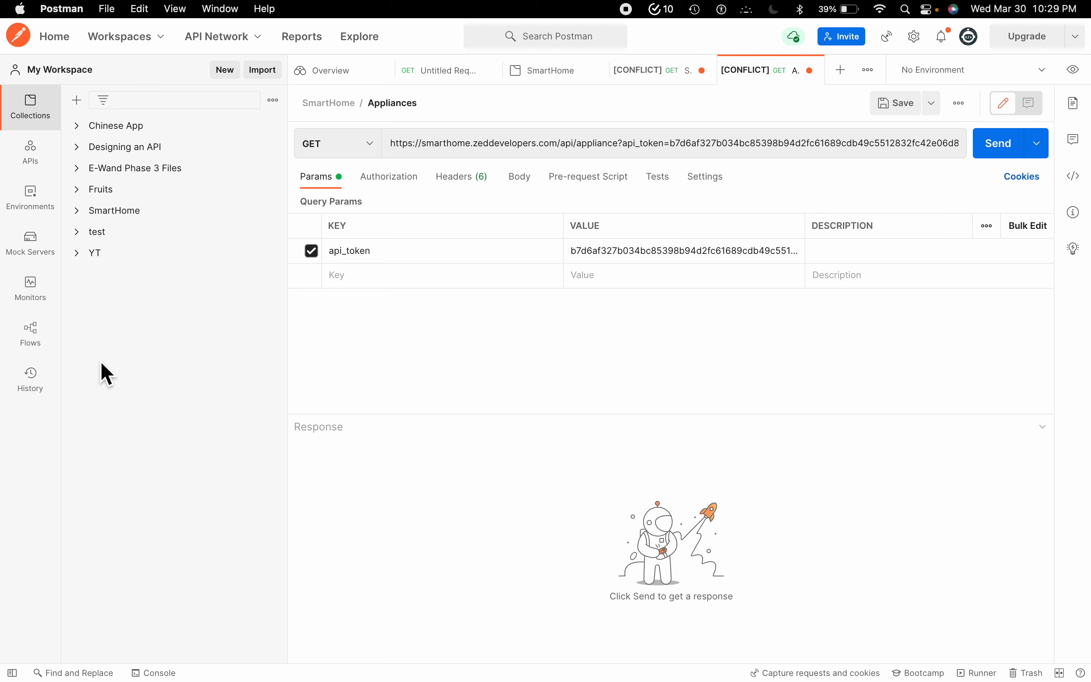
# Step: Start a new mock server with a new collection containing a GET request with URL car, and continue to its configuration
pyautogui.click(43, 265)
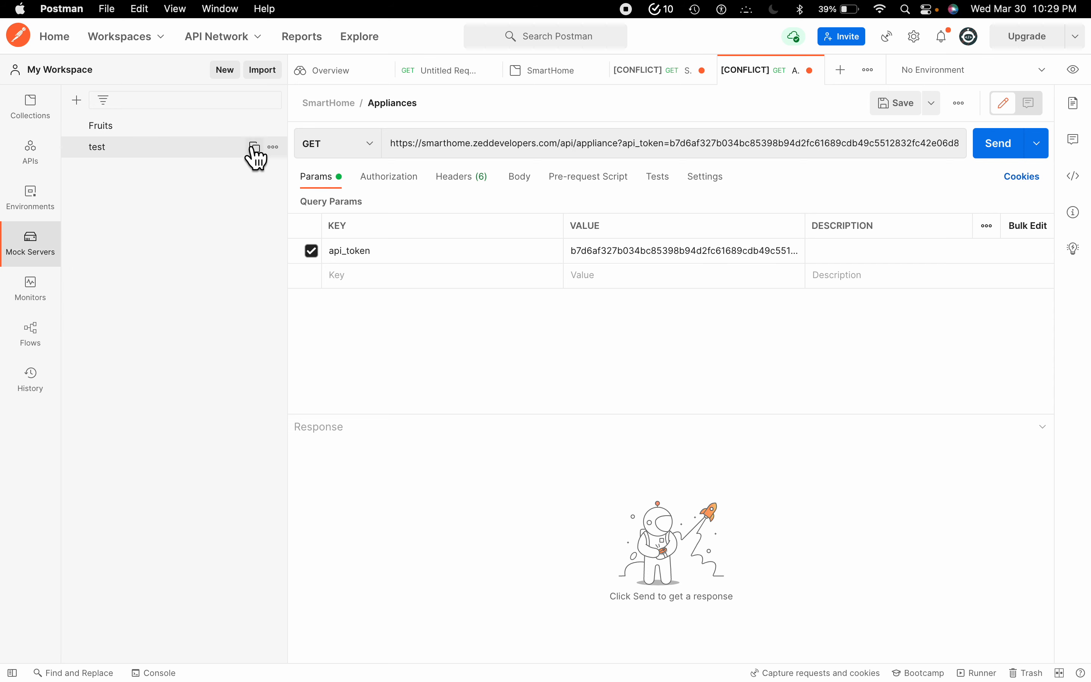
pyautogui.click(79, 106)
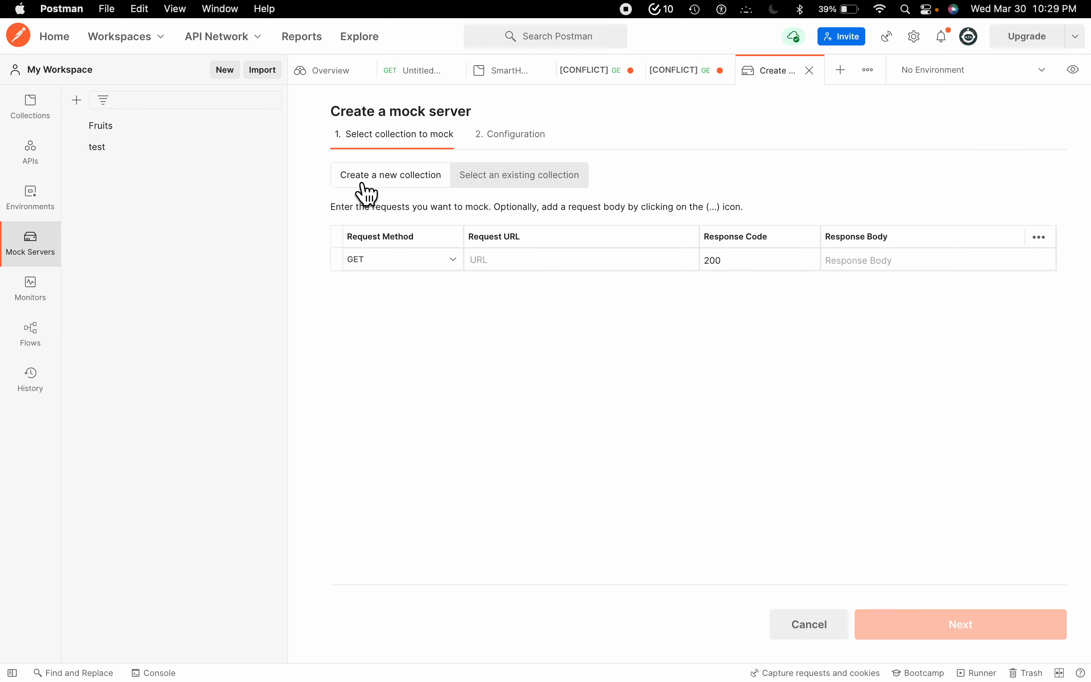
pyautogui.click(396, 186)
pyautogui.click(533, 266)
pyautogui.write('car')
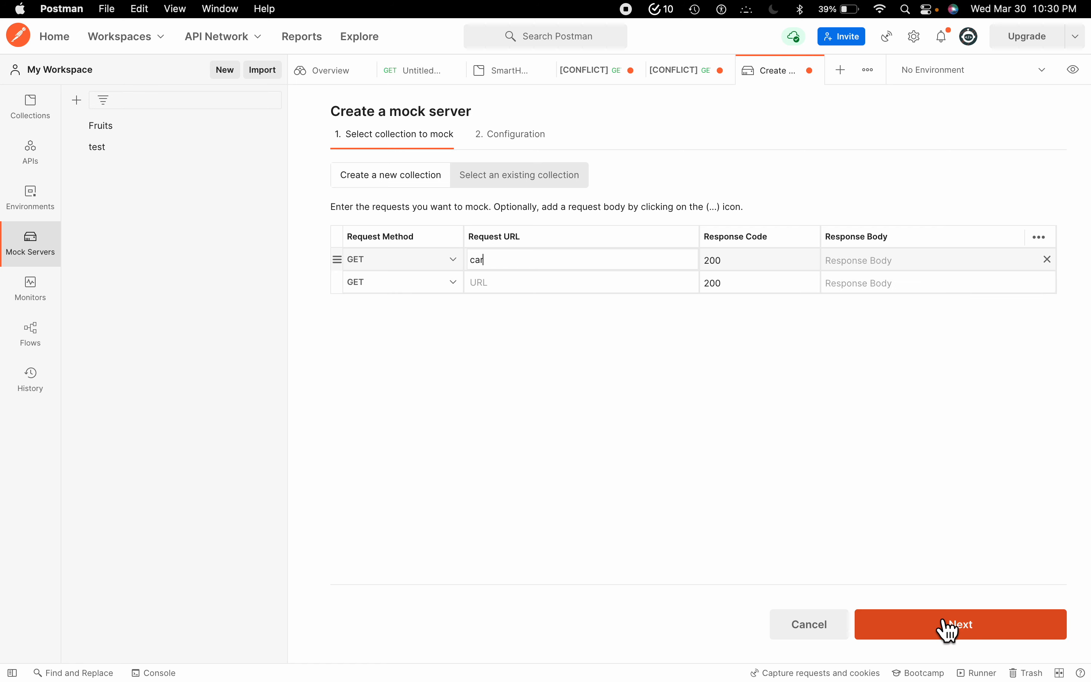
pyautogui.click(976, 634)
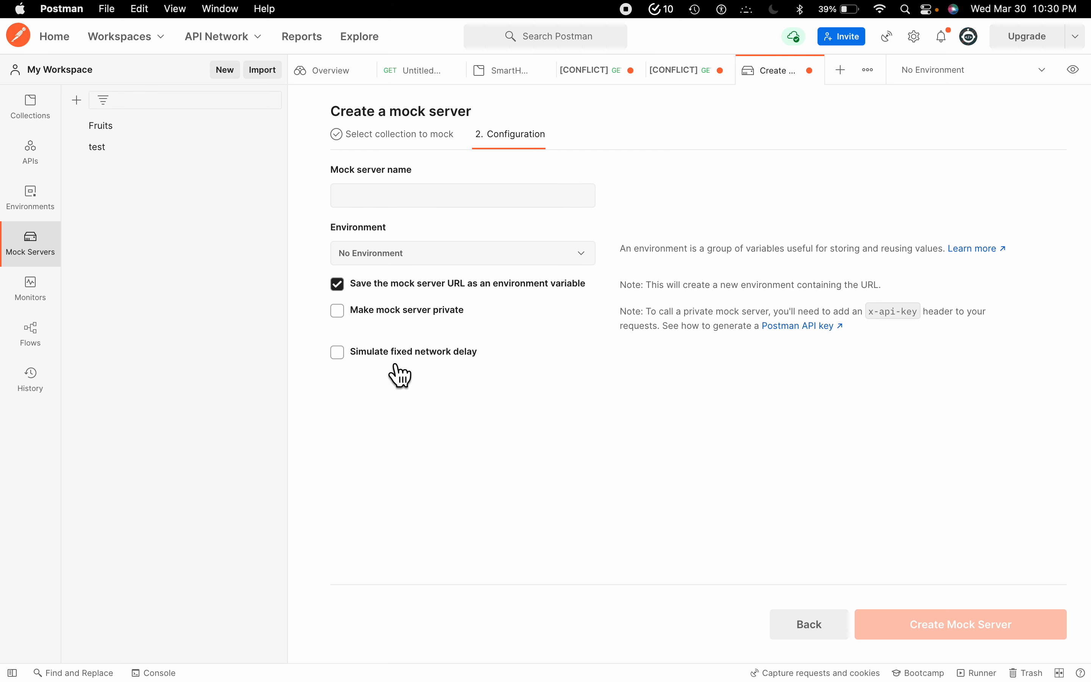
# Step: Name the mock server Vehicles and create it, saving its URL as an environment variable
pyautogui.click(379, 199)
pyautogui.write('Ca')
pyautogui.press('BackSpace')
pyautogui.press('BackSpace')
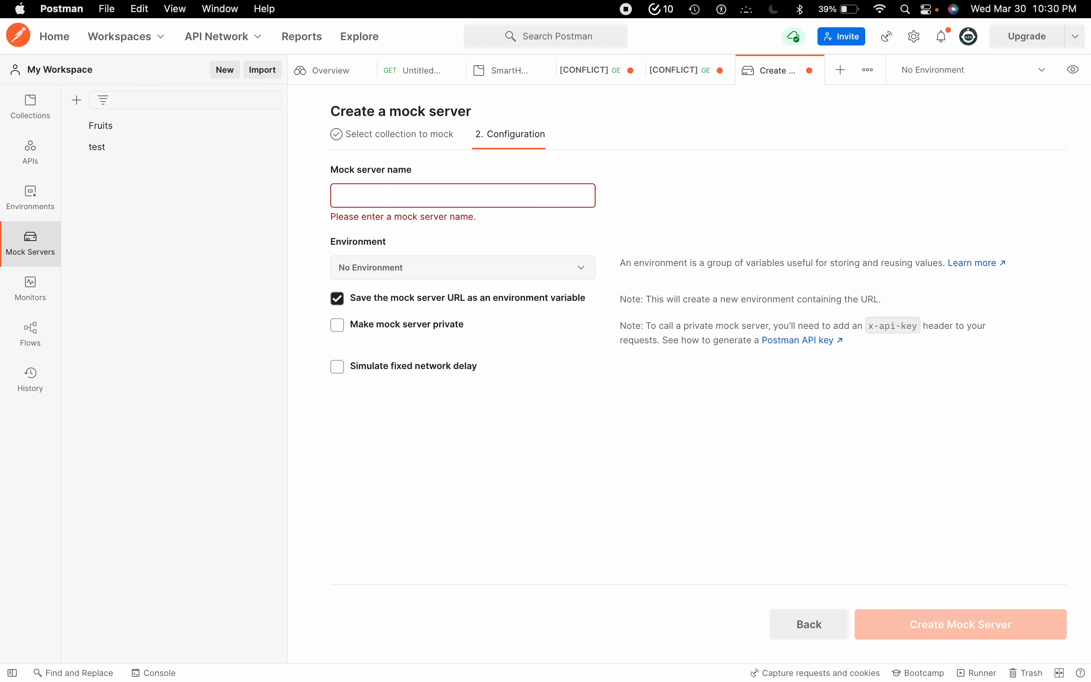
pyautogui.write('Vehicles')
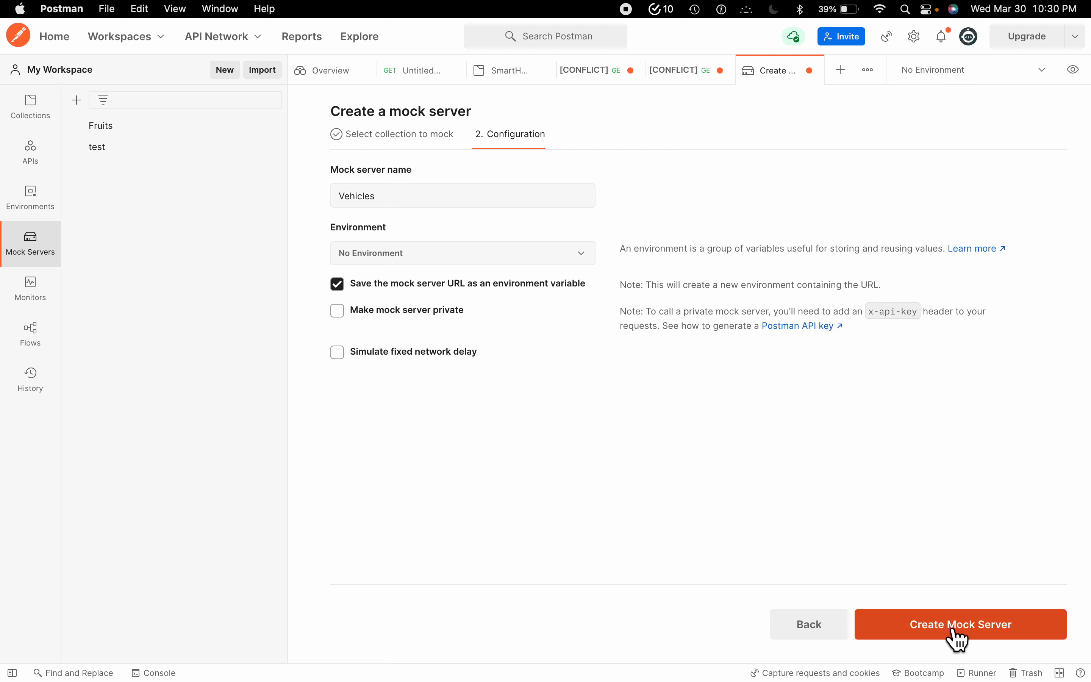
pyautogui.click(966, 631)
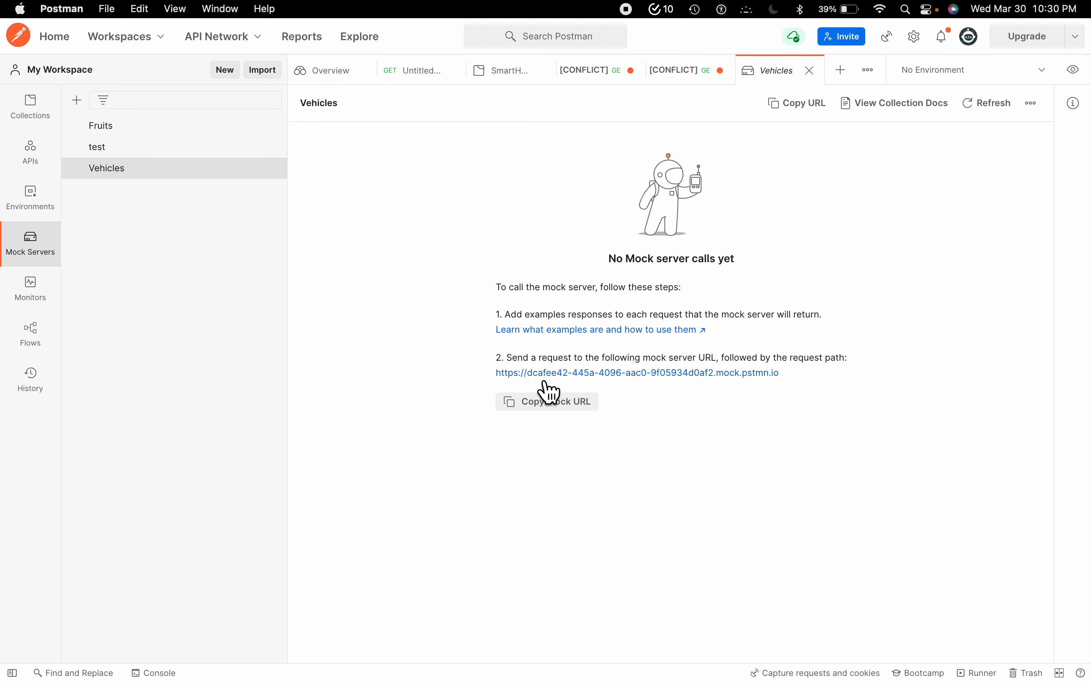
# Step: Examine the new mock server's URL, then the car request and its Default example in the Vehicles collection
pyautogui.moveTo(495, 374); pyautogui.dragTo(795, 376)
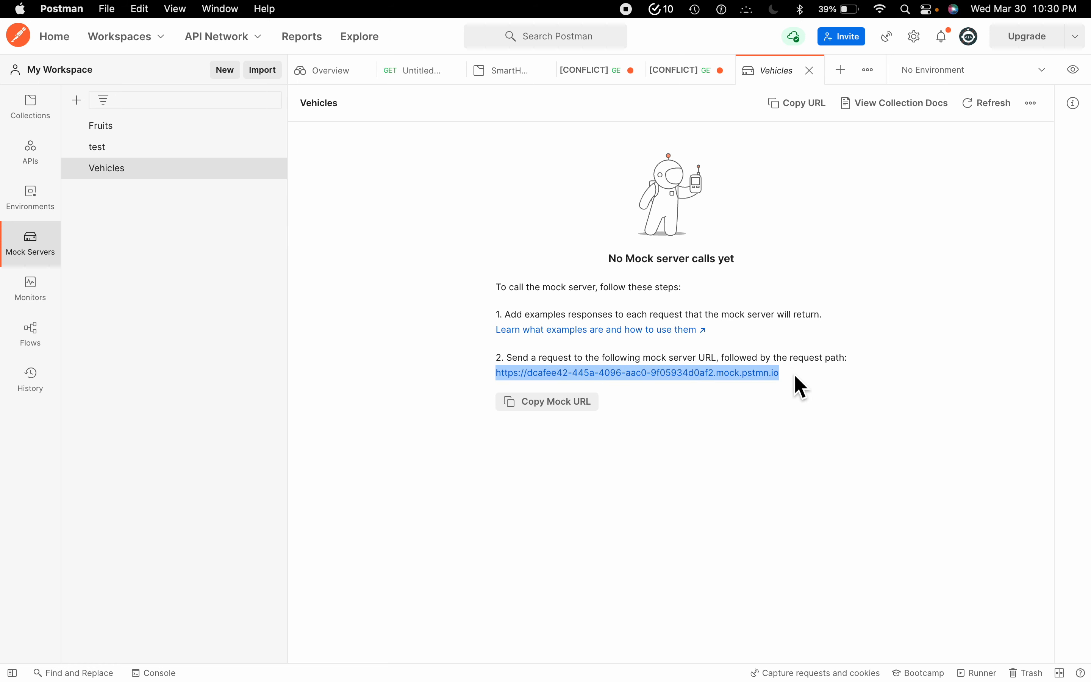
pyautogui.click(52, 107)
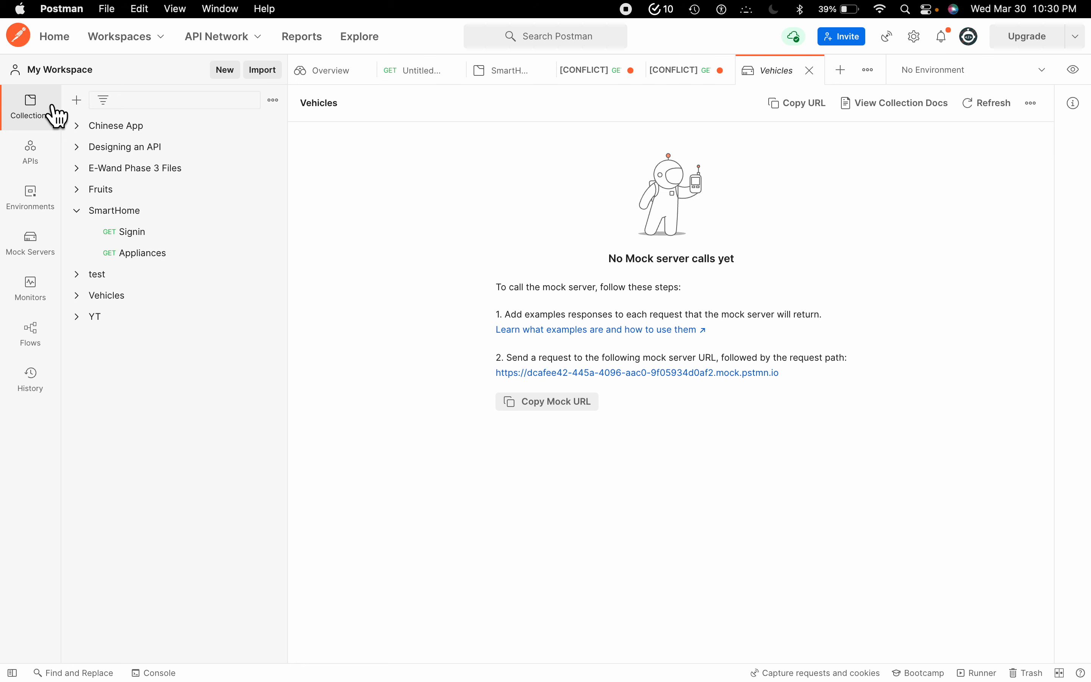
pyautogui.click(86, 211)
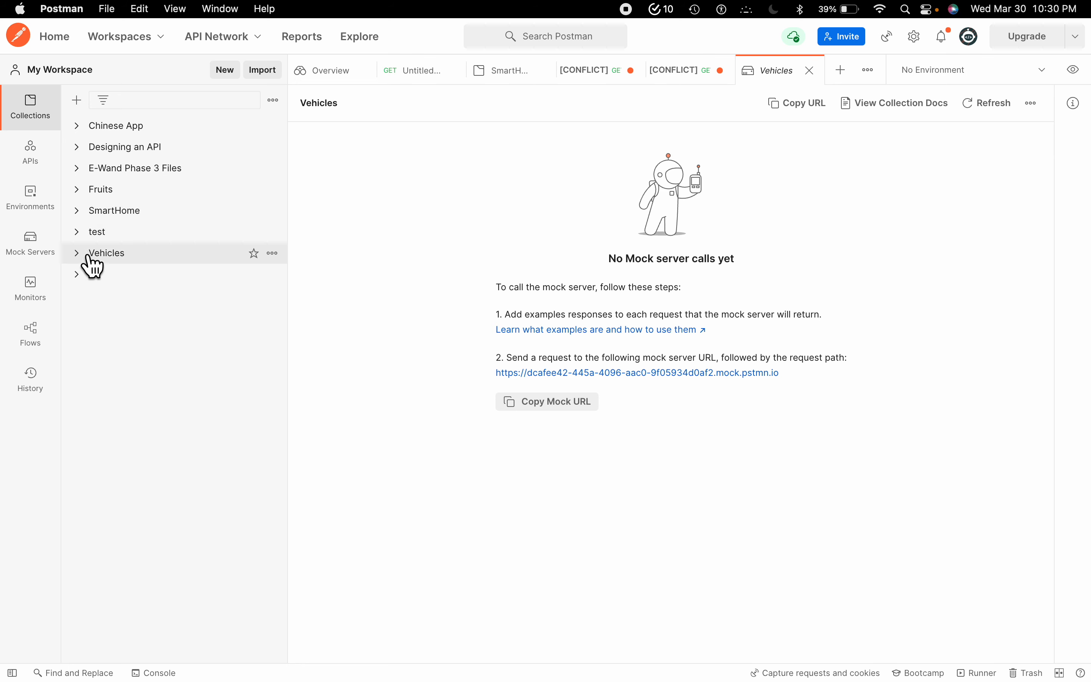
pyautogui.click(92, 254)
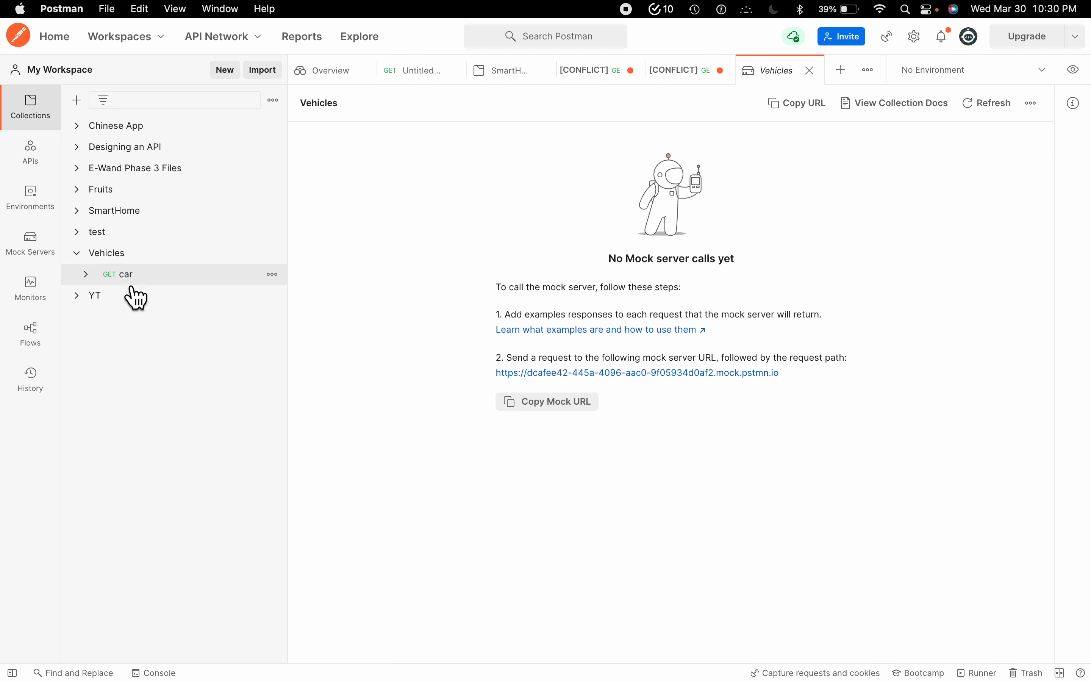
pyautogui.click(183, 281)
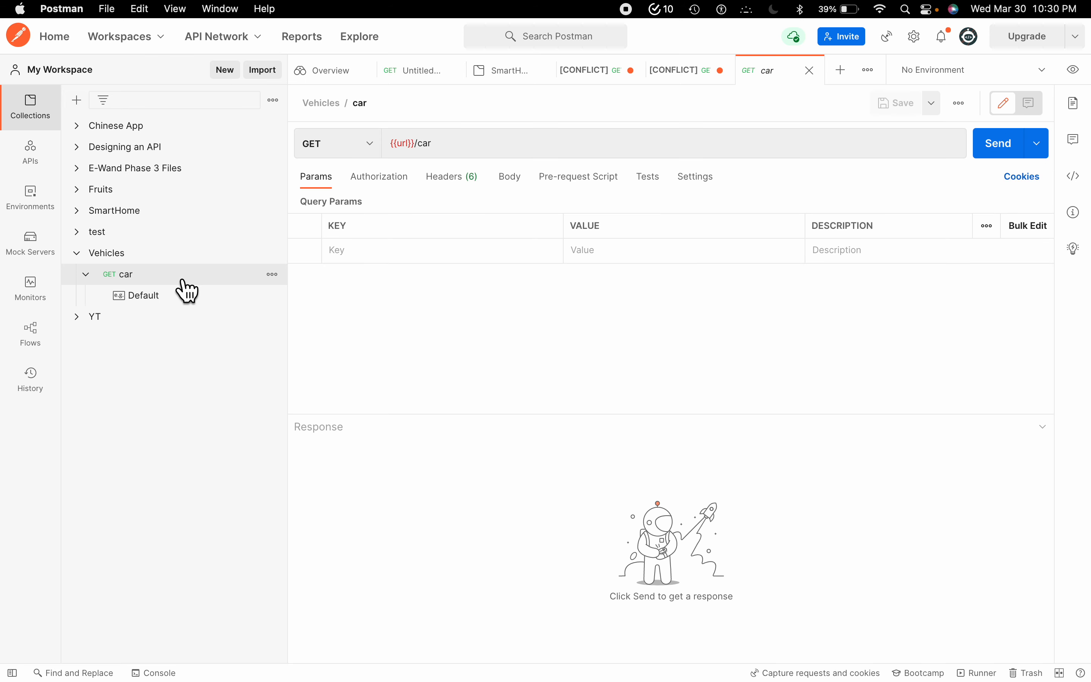
pyautogui.click(165, 306)
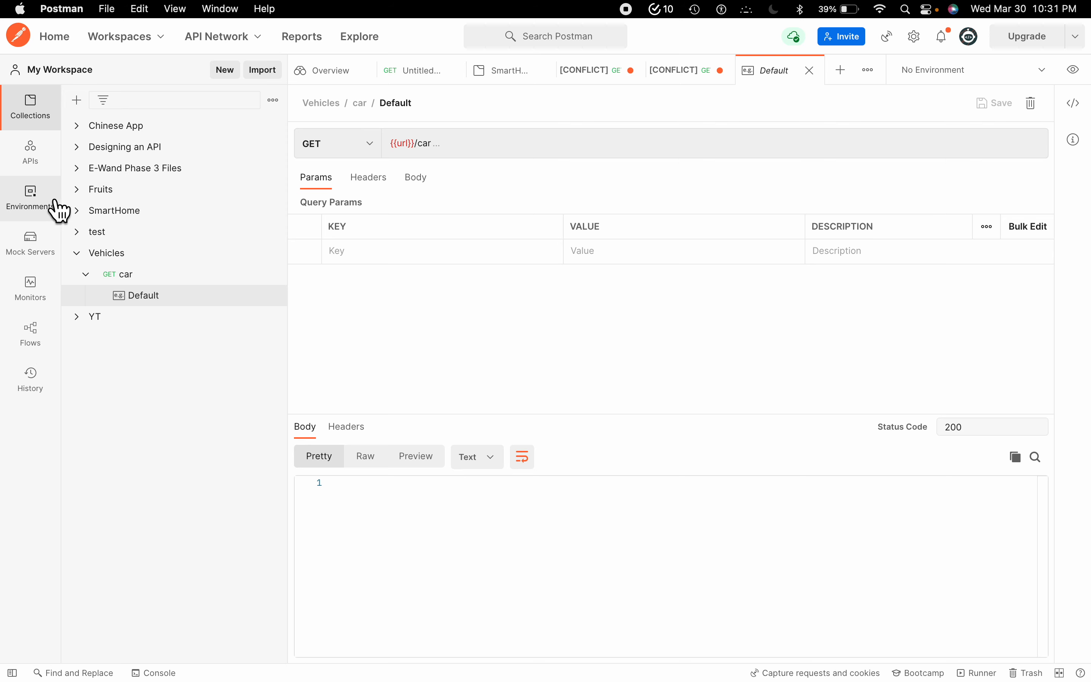
# Step: Inspect the url variable and its initial value in the Vehicles environment
pyautogui.click(39, 207)
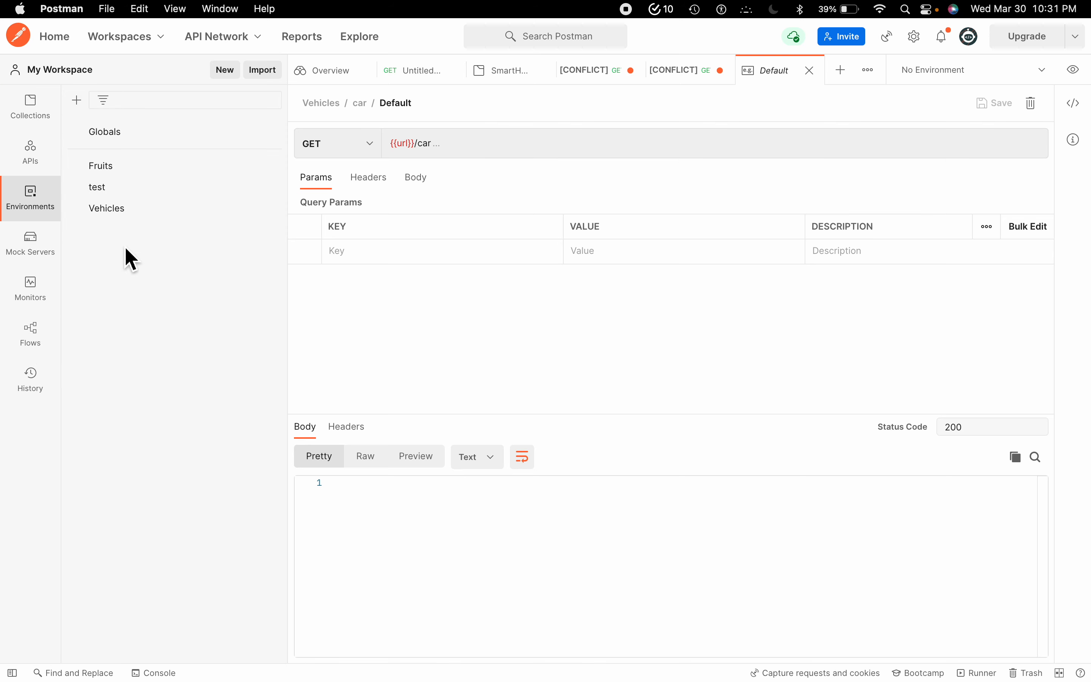
pyautogui.click(86, 216)
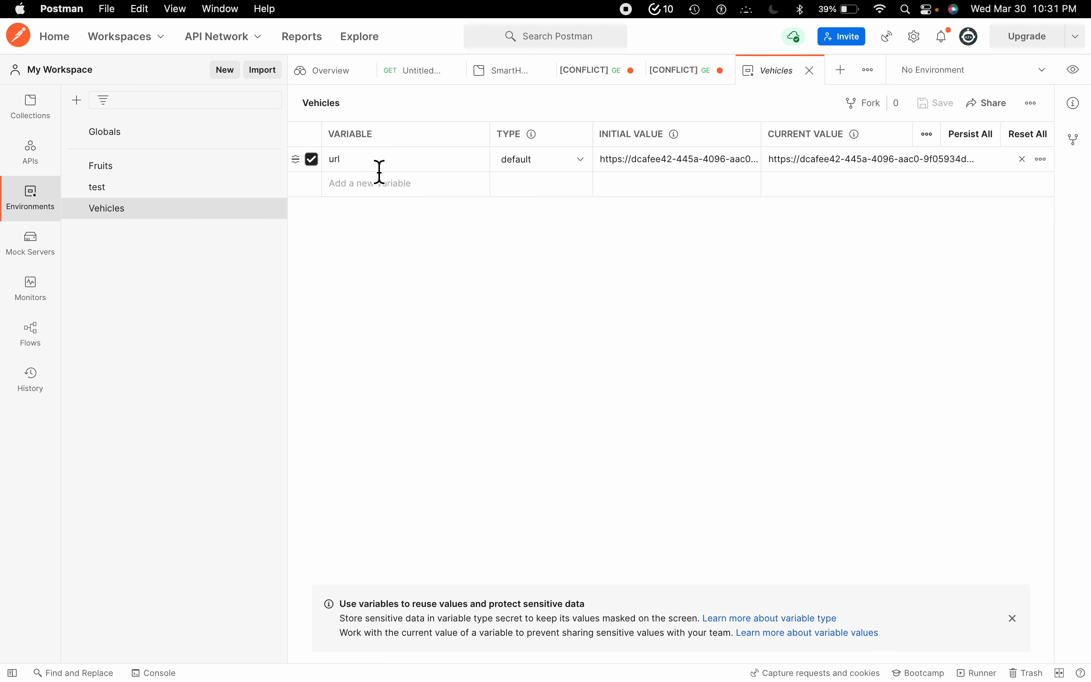
pyautogui.moveTo(641, 161); pyautogui.dragTo(697, 161)
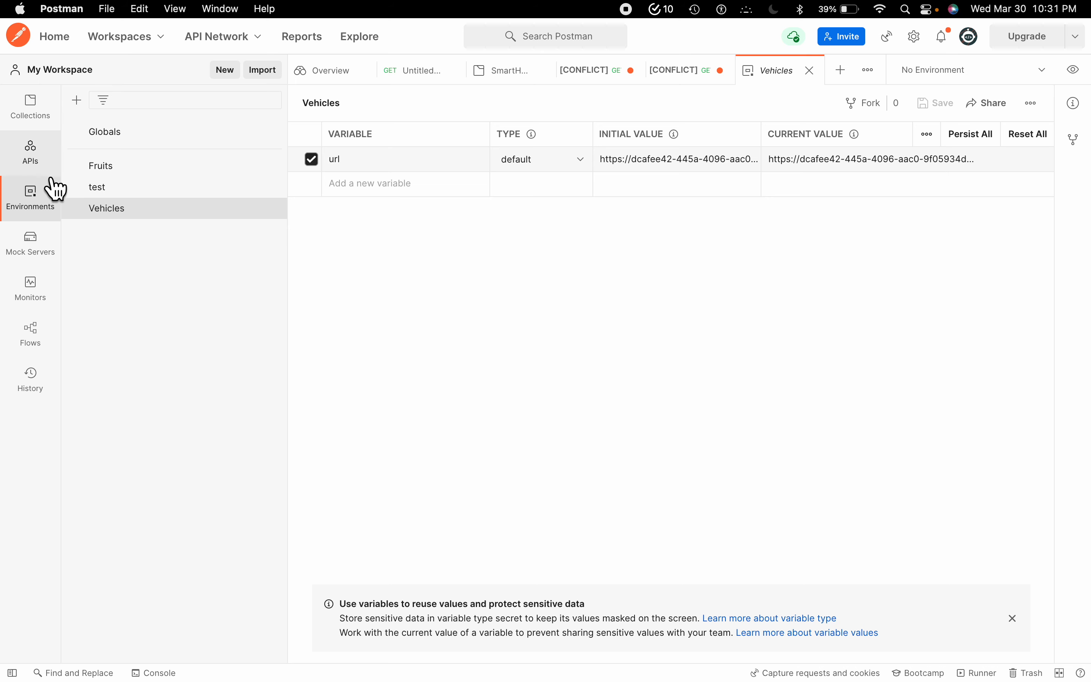
# Step: Open the car request in the Vehicles collection, make Vehicles the active environment and send the request
pyautogui.click(33, 115)
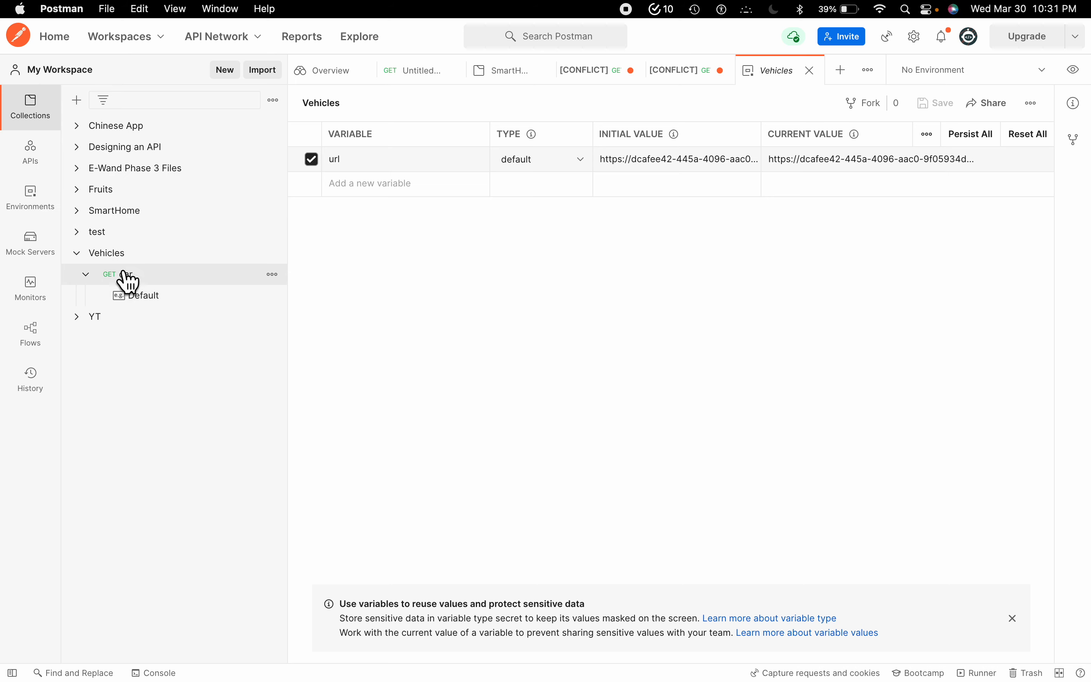
pyautogui.click(124, 254)
pyautogui.click(166, 277)
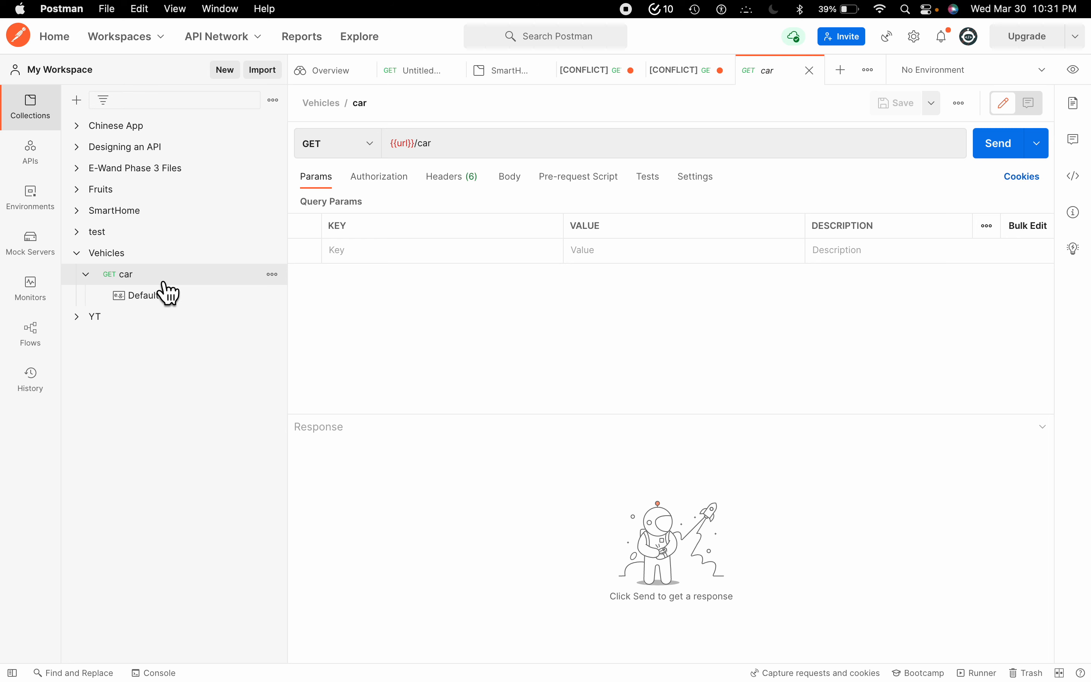
pyautogui.moveTo(410, 149)
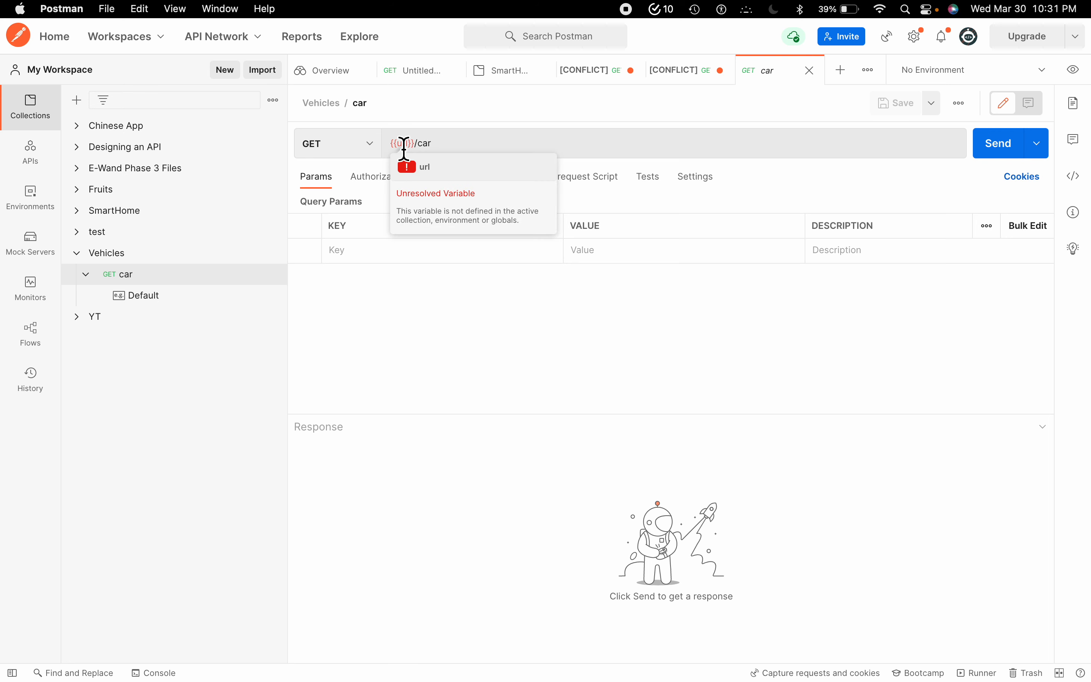
pyautogui.click(1041, 80)
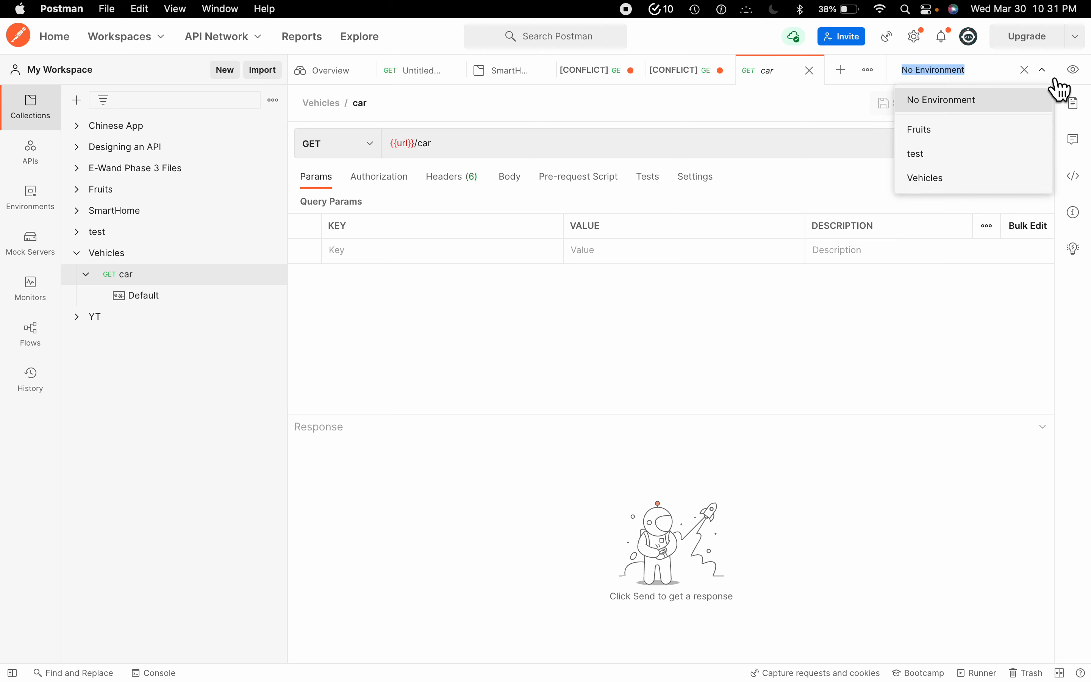
pyautogui.click(961, 182)
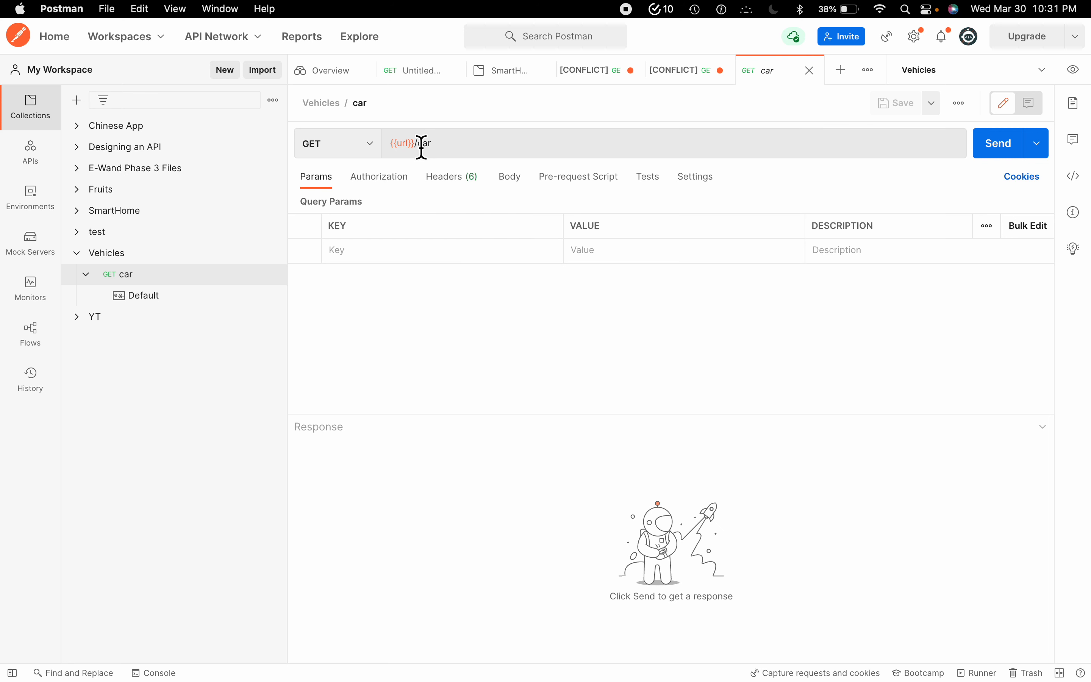
pyautogui.click(1008, 154)
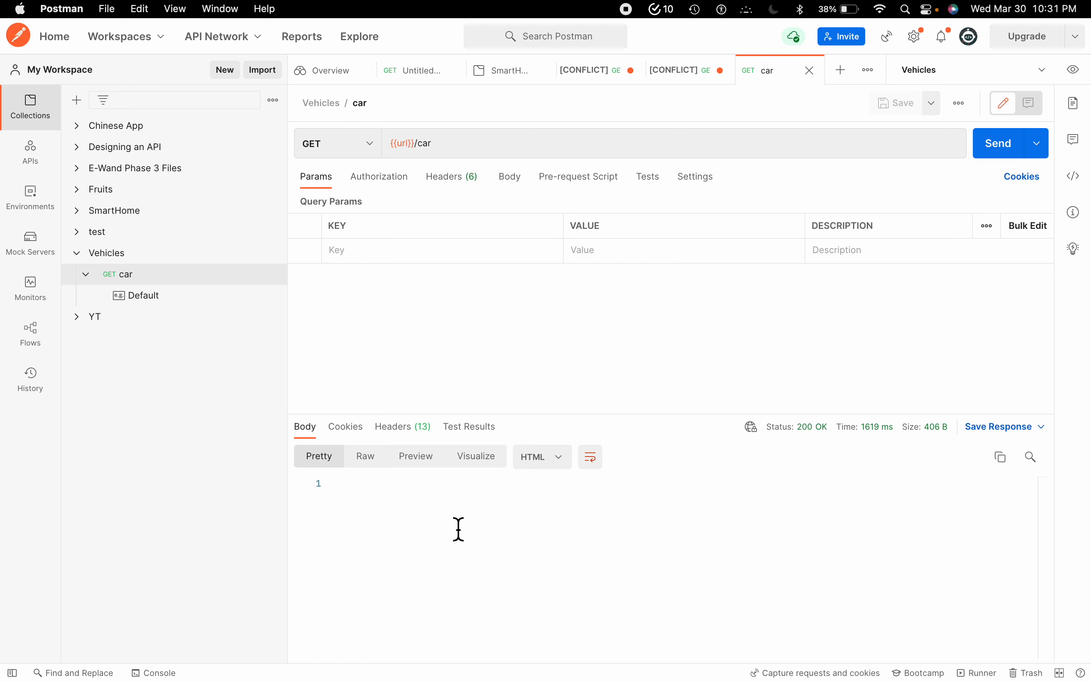
# Step: Fill the car request's Default example response body with 'Audi', 'Honda' and 'Bogati' inside curly braces, and save the example
pyautogui.click(158, 299)
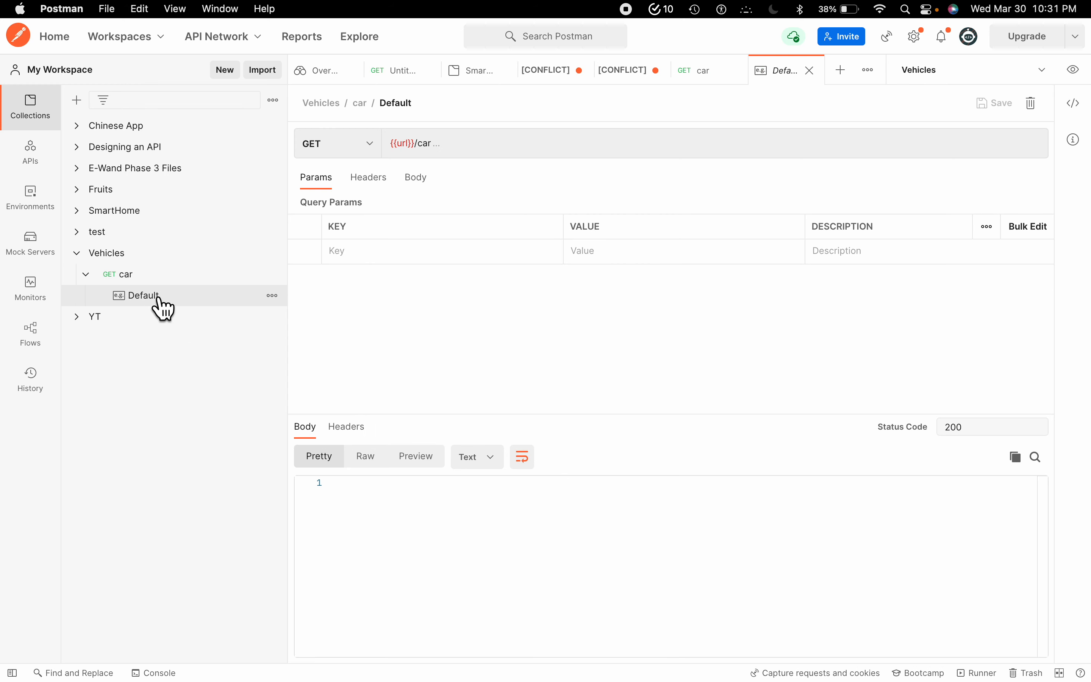
pyautogui.click(410, 556)
pyautogui.write('{')
pyautogui.press('Return')
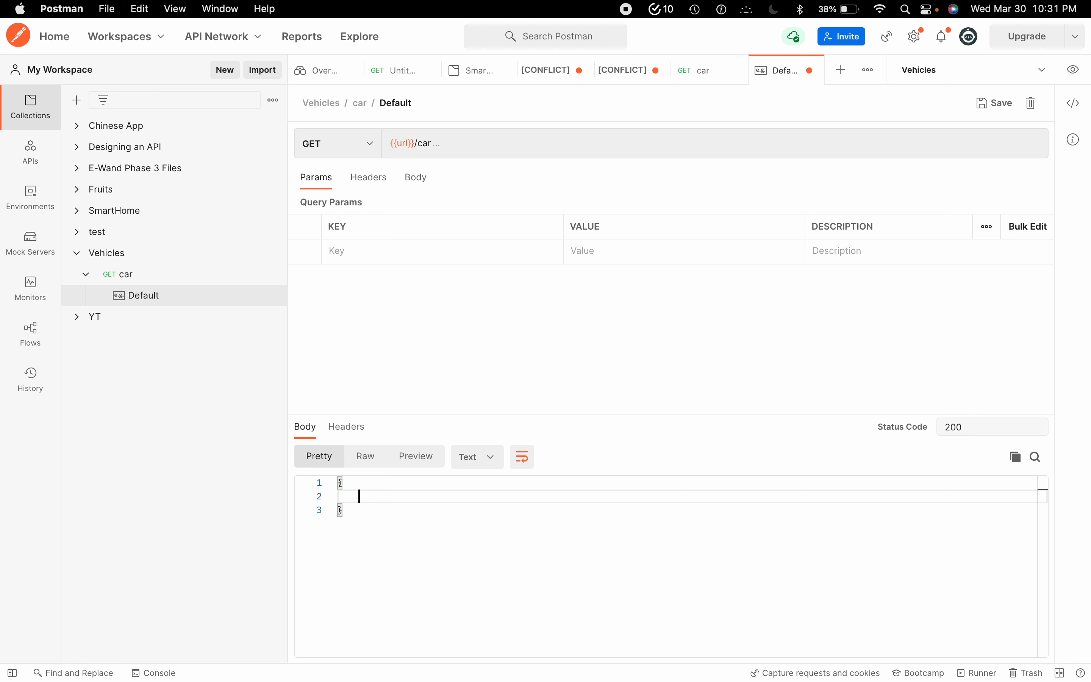
pyautogui.write("'Audi',")
pyautogui.press('Return')
pyautogui.write("'")
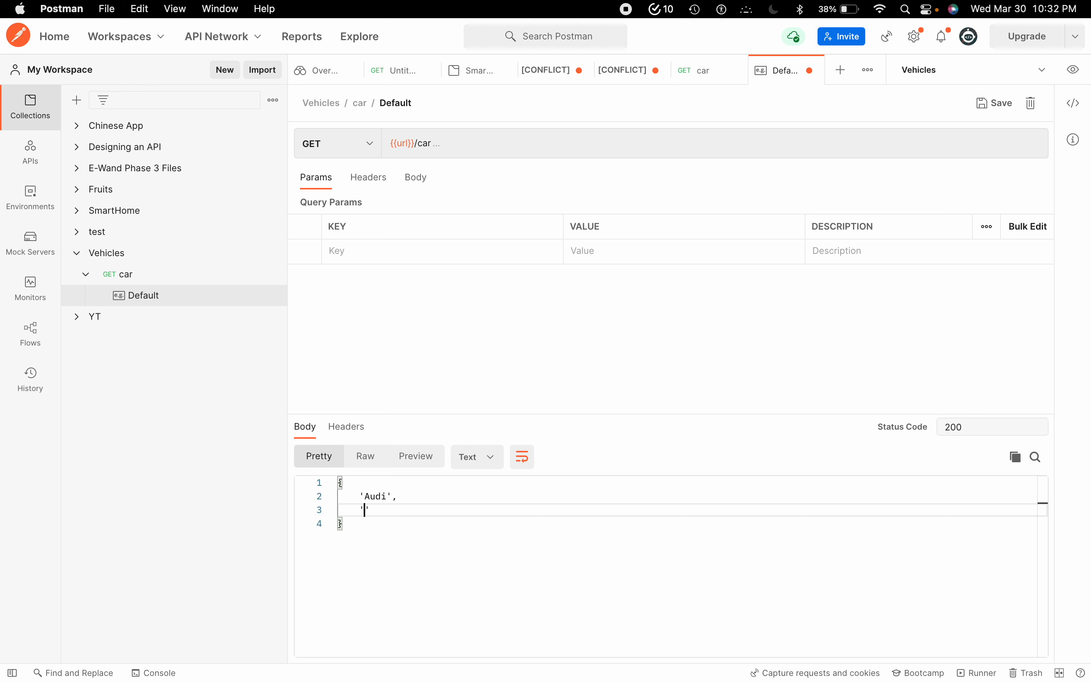
pyautogui.write("Honda',")
pyautogui.press('Return')
pyautogui.write("'")
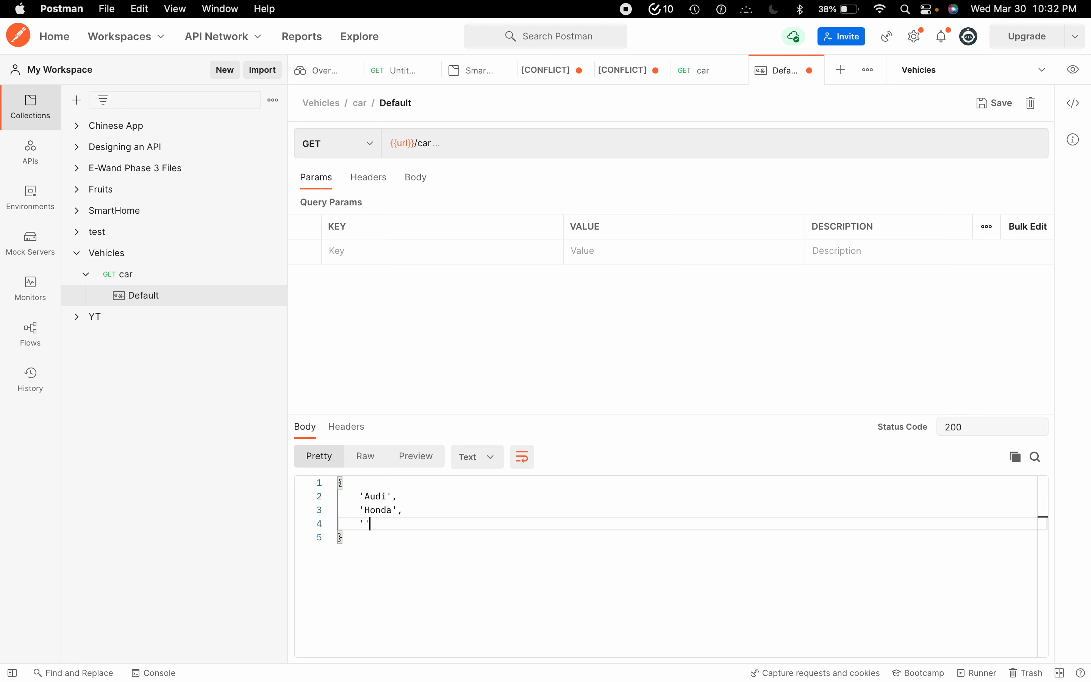
pyautogui.write('Bogati')
pyautogui.click(996, 106)
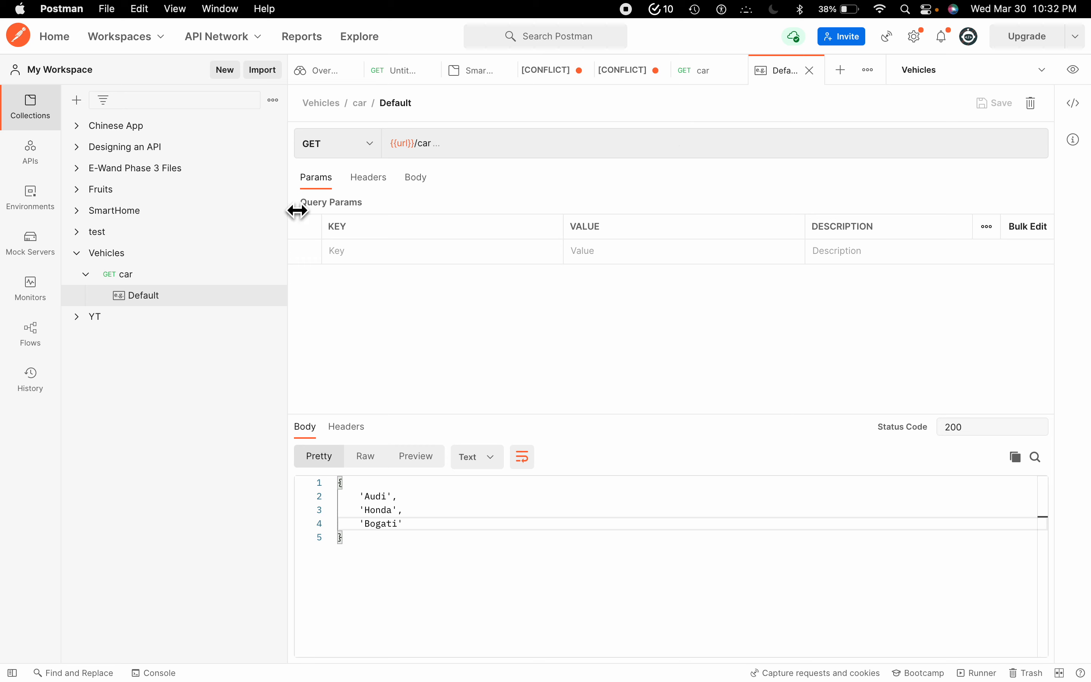
# Step: Resend the car request and compare the returned body with the Default example's body
pyautogui.click(165, 279)
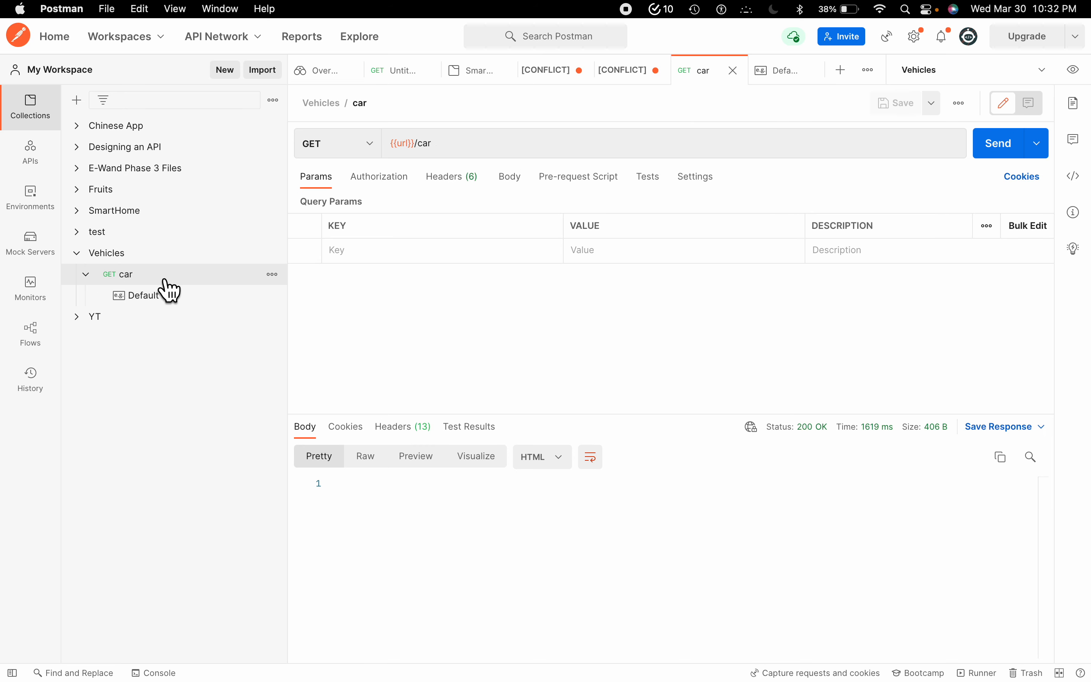
pyautogui.click(164, 299)
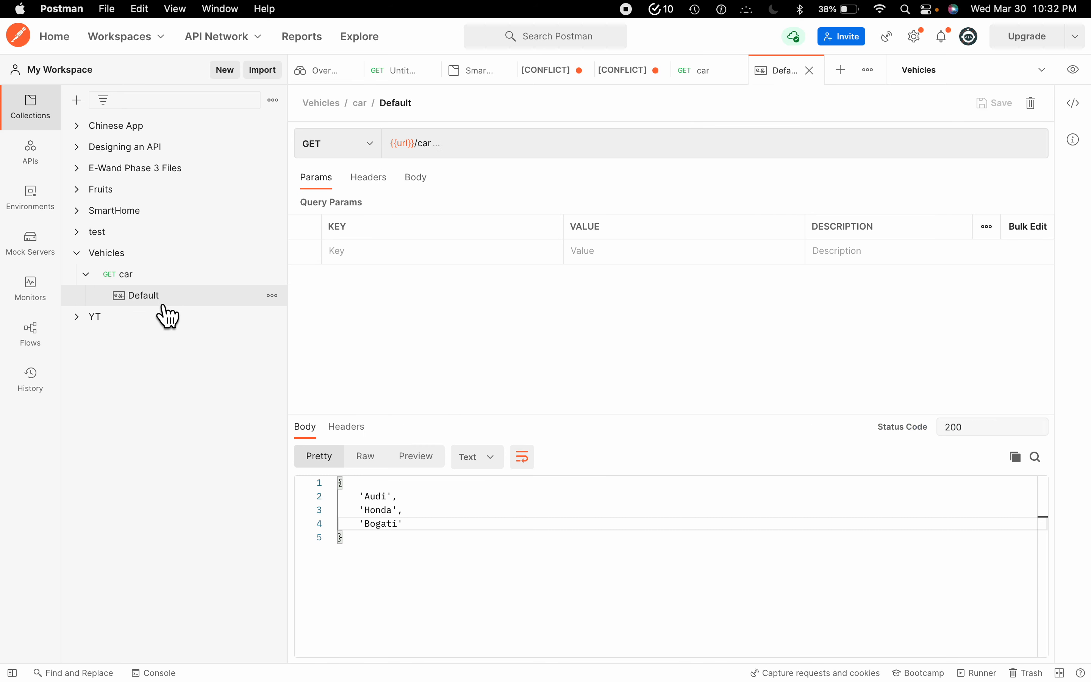
pyautogui.moveTo(390, 555); pyautogui.dragTo(294, 402)
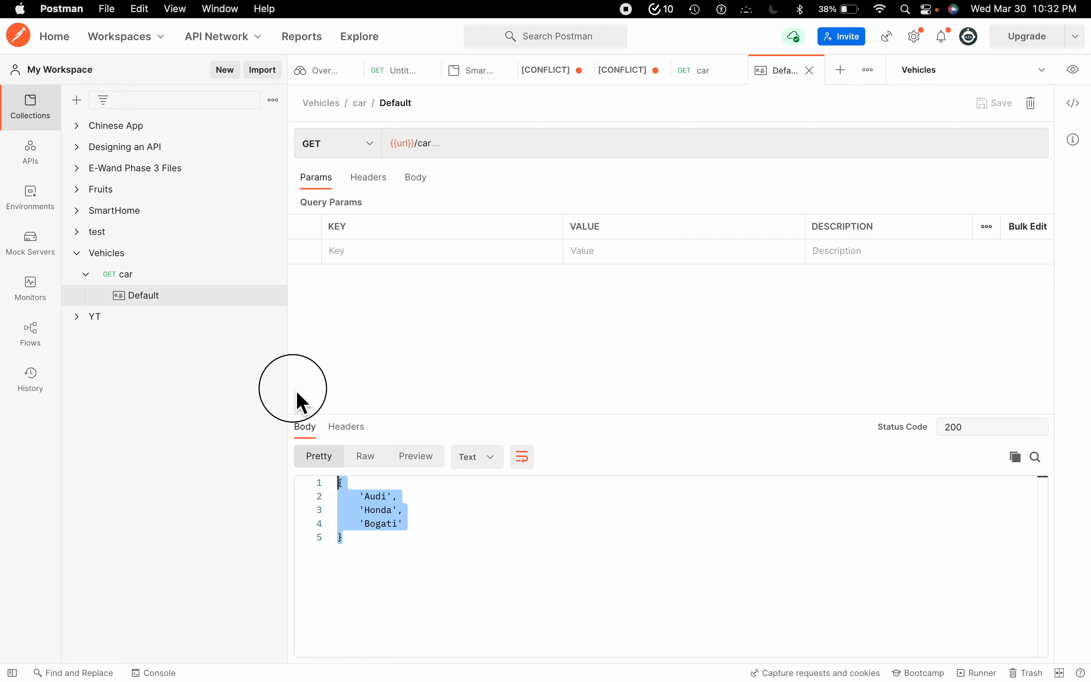
pyautogui.click(151, 276)
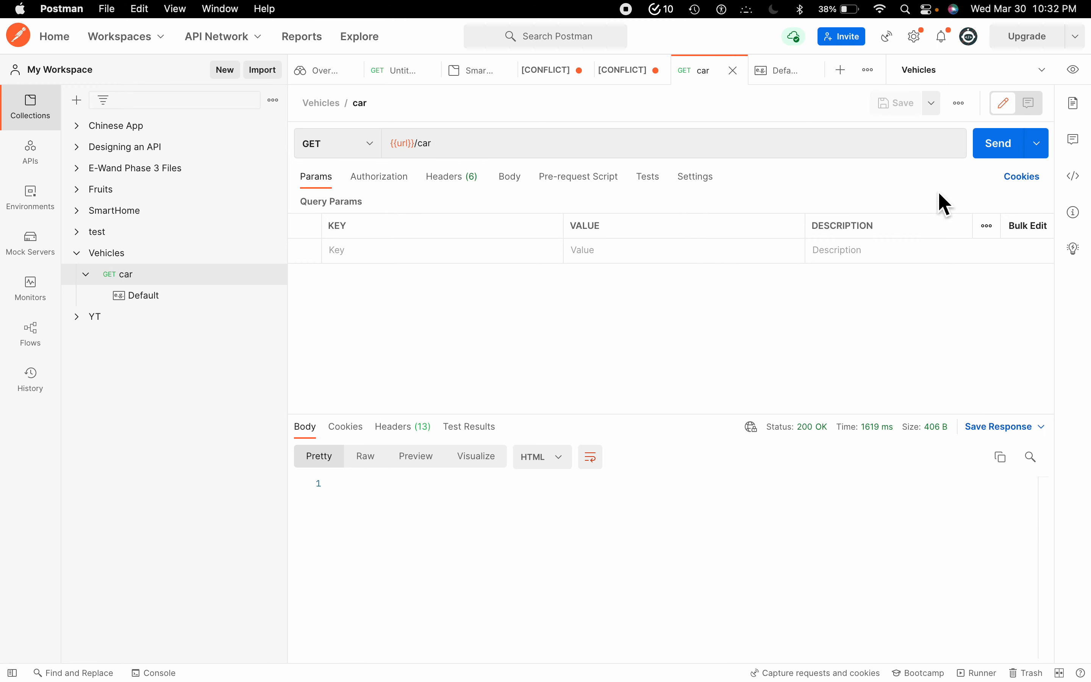
pyautogui.click(1002, 149)
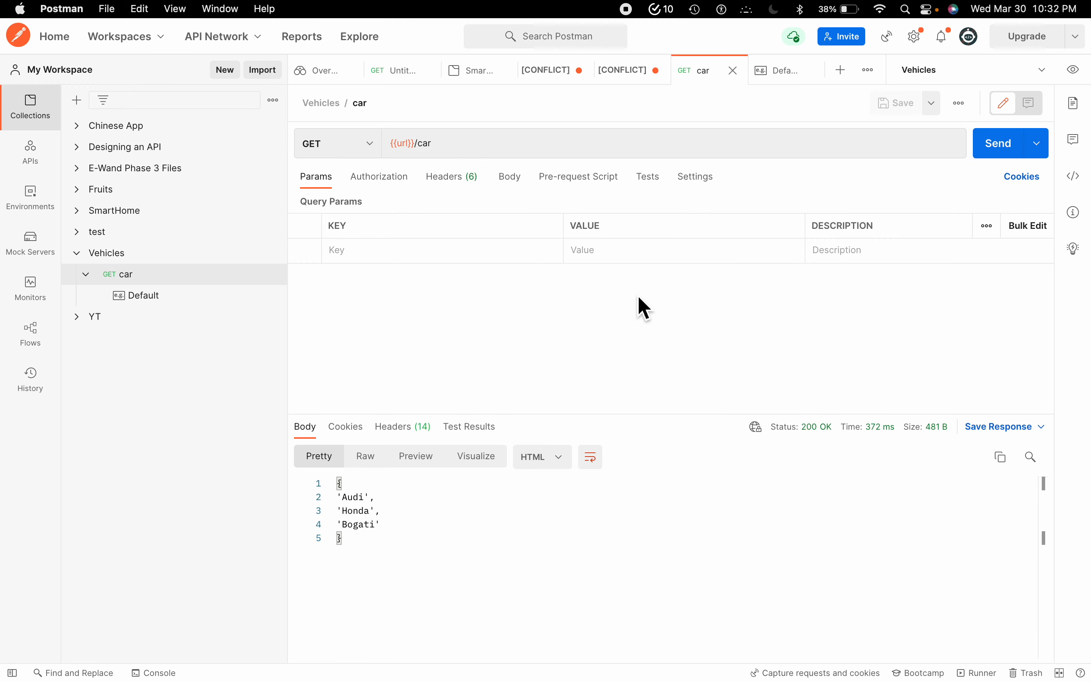
pyautogui.moveTo(367, 551); pyautogui.dragTo(318, 481)
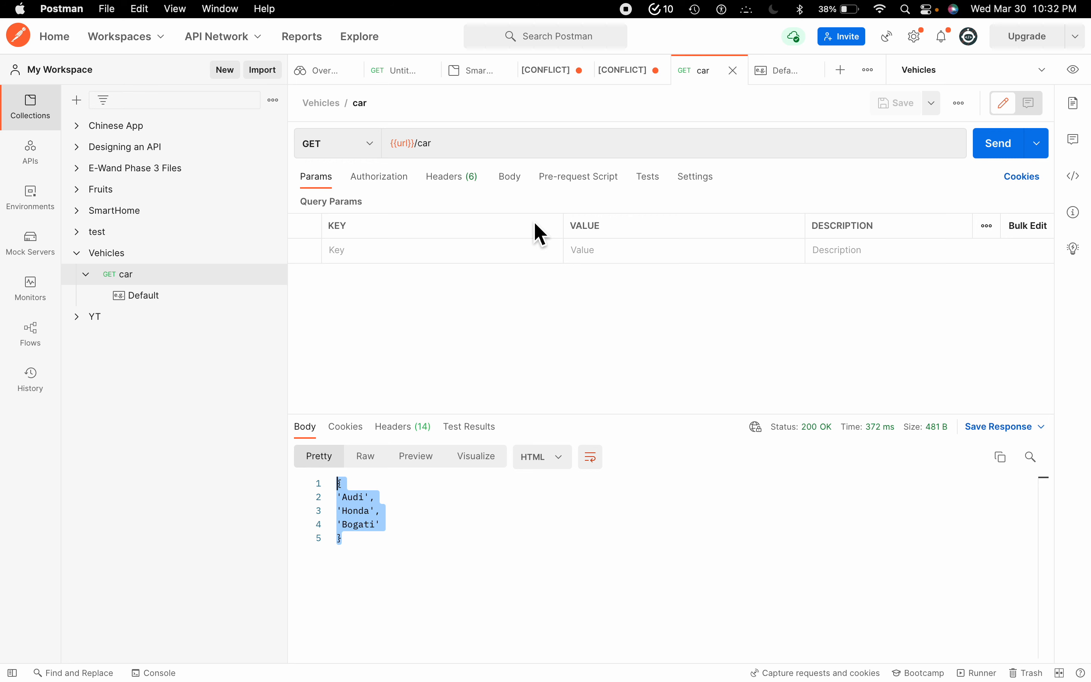
# Step: Open the Vehicles environment again to view its url variable
pyautogui.click(38, 217)
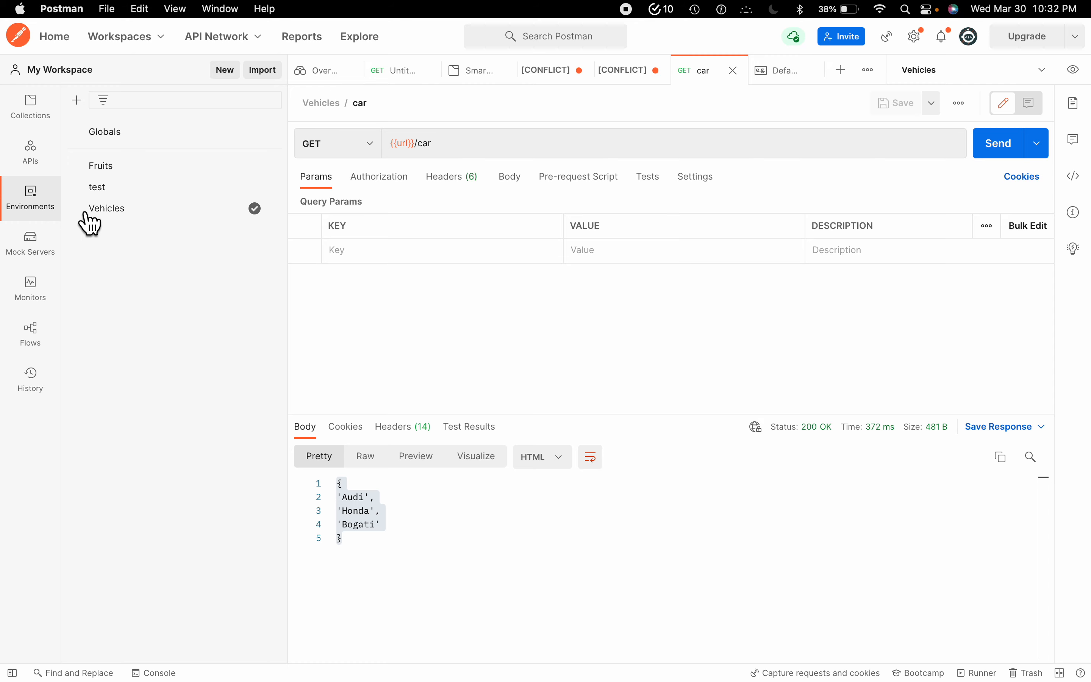
pyautogui.click(132, 217)
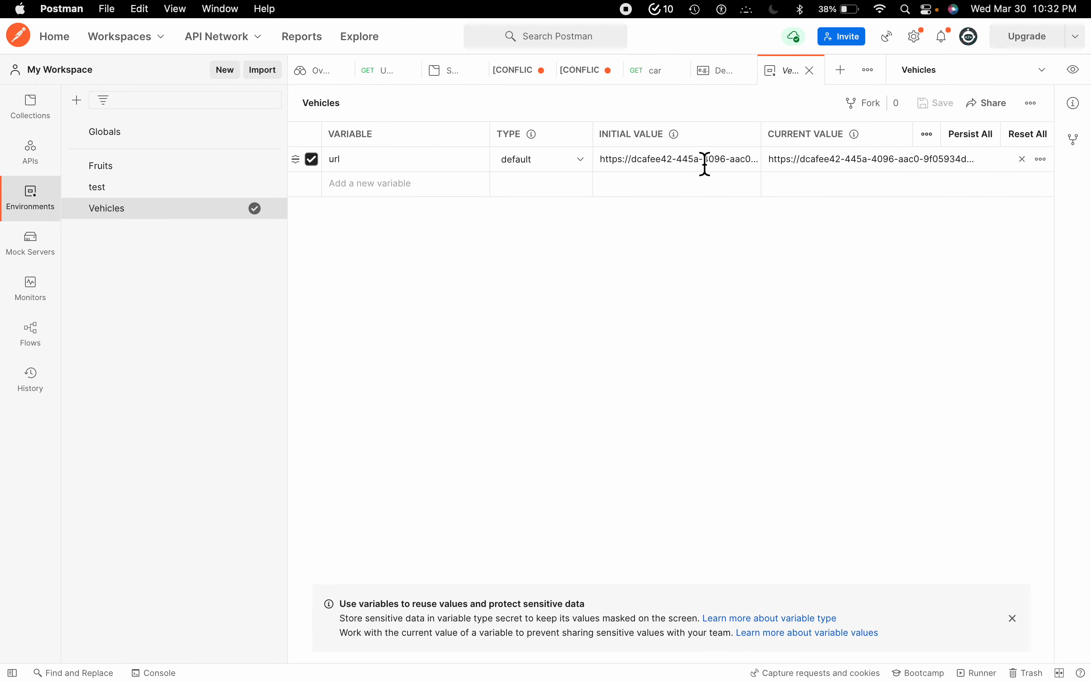
# Step: Copy the current value of the Vehicles environment's url variable and switch to Safari
pyautogui.click(848, 165)
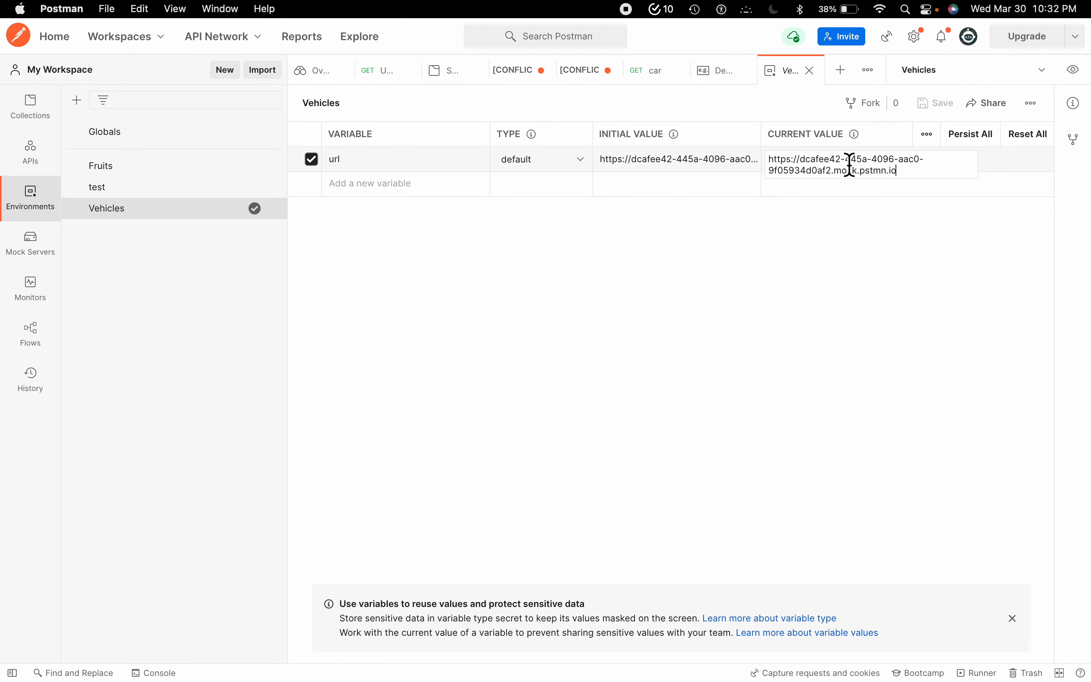
pyautogui.press('super+a')
pyautogui.press('super+c')
pyautogui.press('super+Tab')
pyautogui.press('super+Tab')
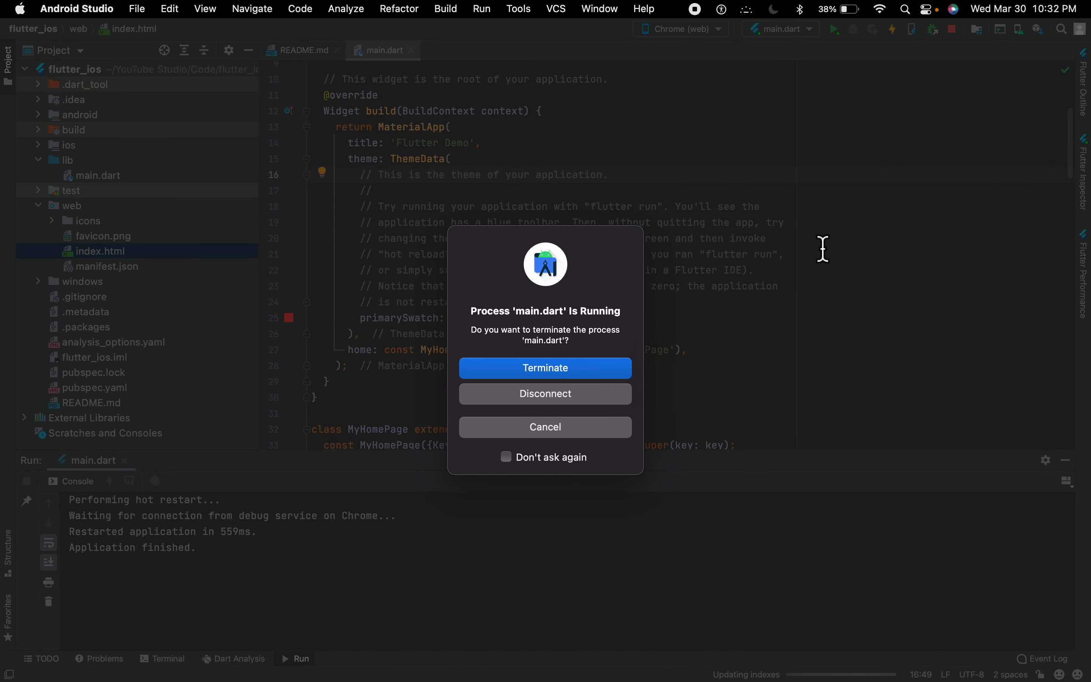
pyautogui.press('super+space')
pyautogui.write('sa')
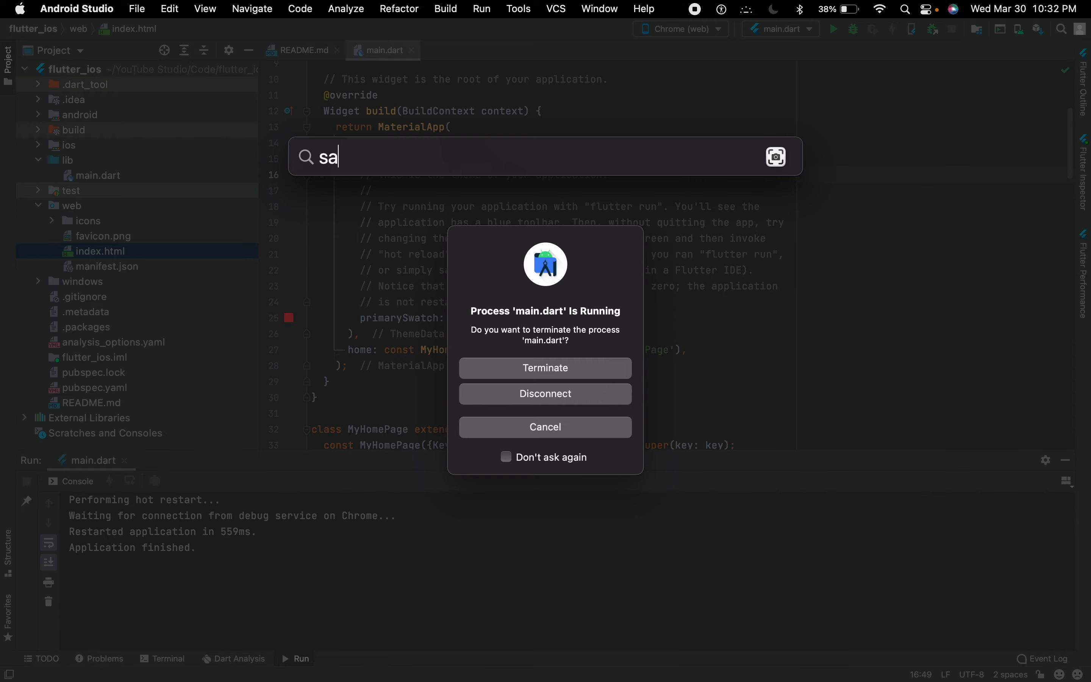
pyautogui.press('Return')
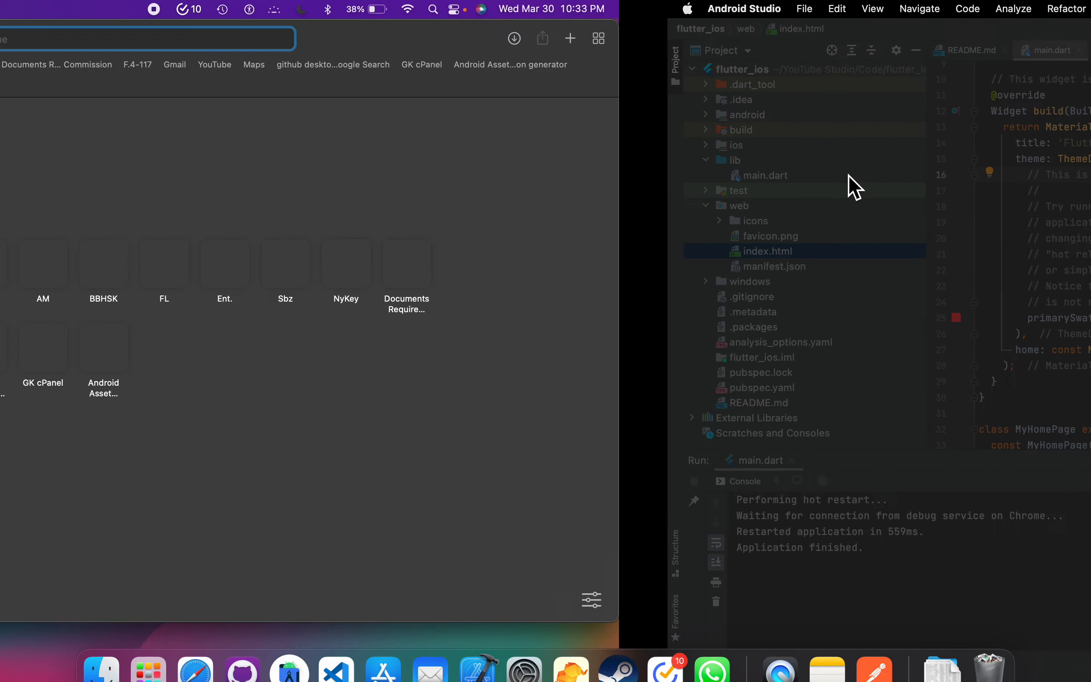
# Step: Load the copied mock server URL with /car appended
pyautogui.press('super+v')
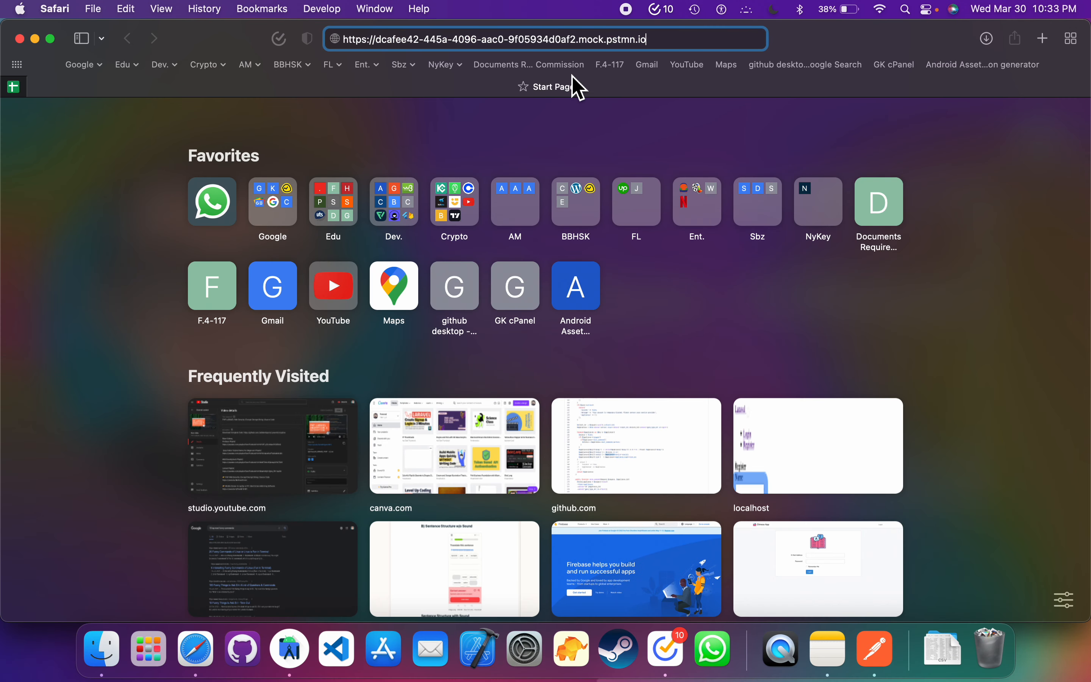
pyautogui.write('cat')
pyautogui.press('Return')
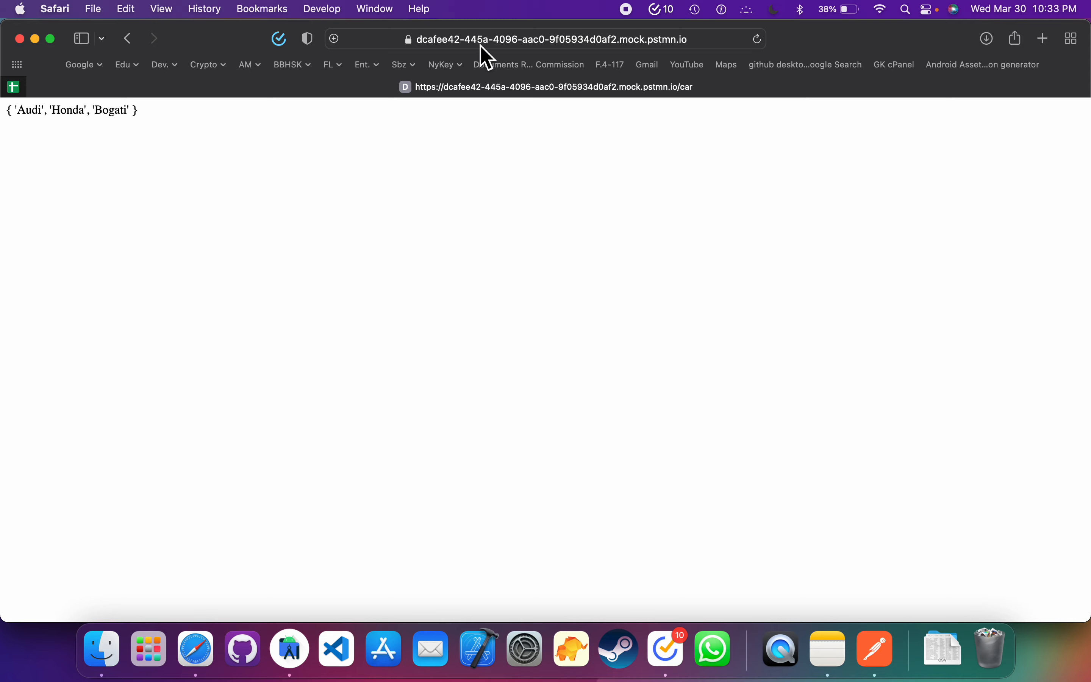
# Step: Examine the full address of the loaded page and the returned car list at a larger scale
pyautogui.click(413, 47)
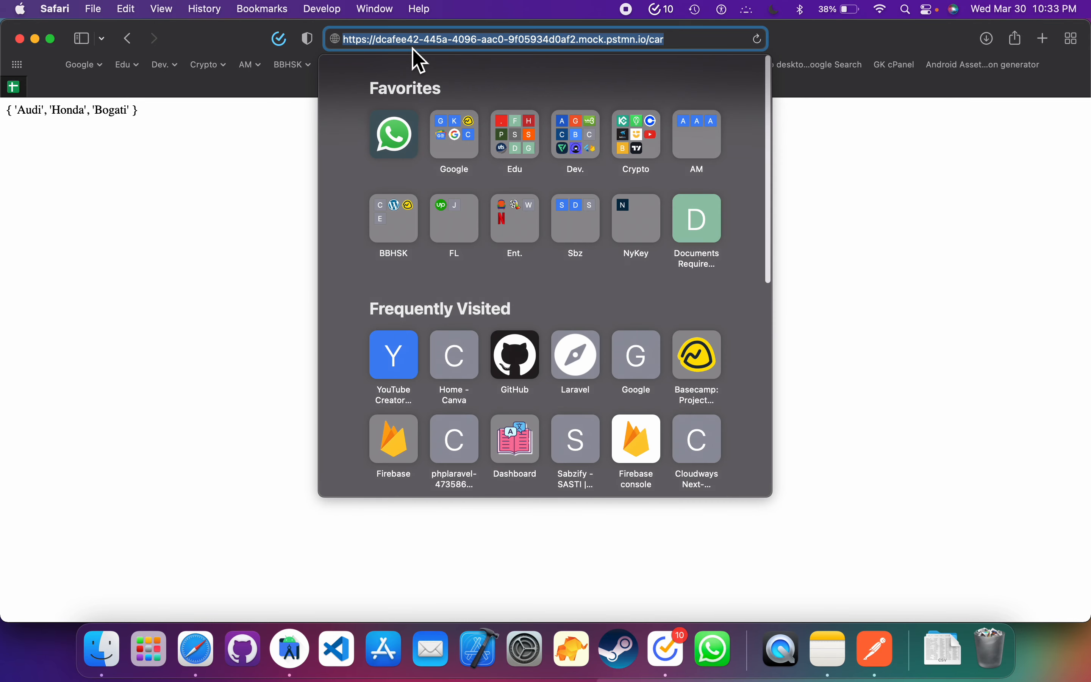
pyautogui.click(252, 144)
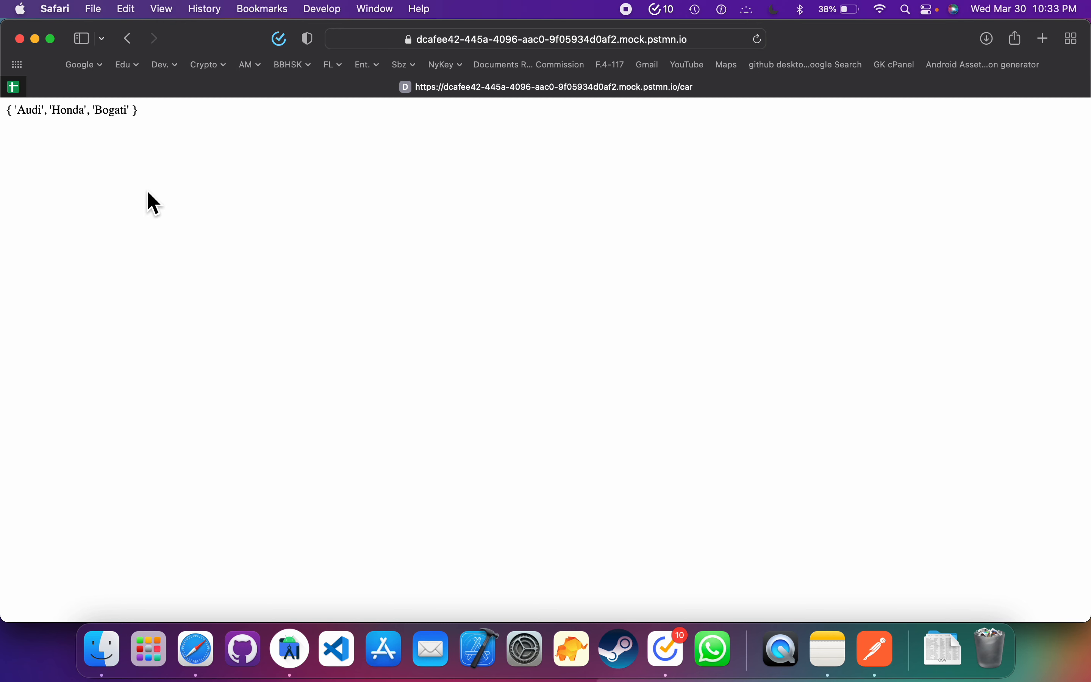
pyautogui.scroll(3, 160, 189)
pyautogui.hscroll(-2, 80, 158)
pyautogui.scroll(2, 80, 158)
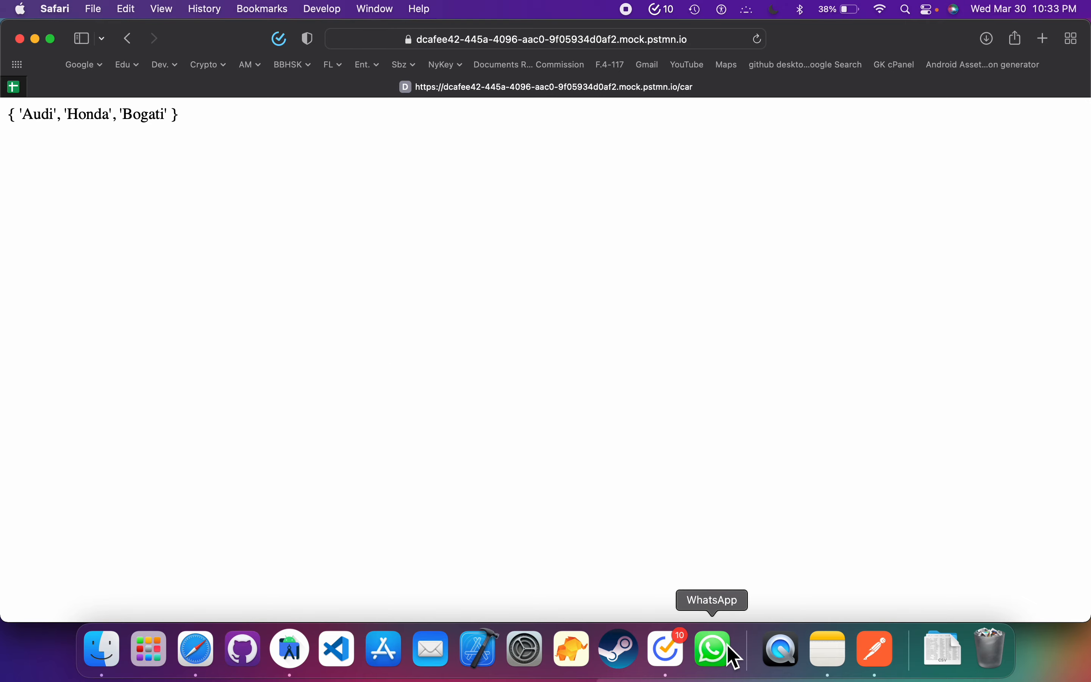
# Step: Switch back to Postman and duplicate the GET car request in the Vehicles collection
pyautogui.click(873, 648)
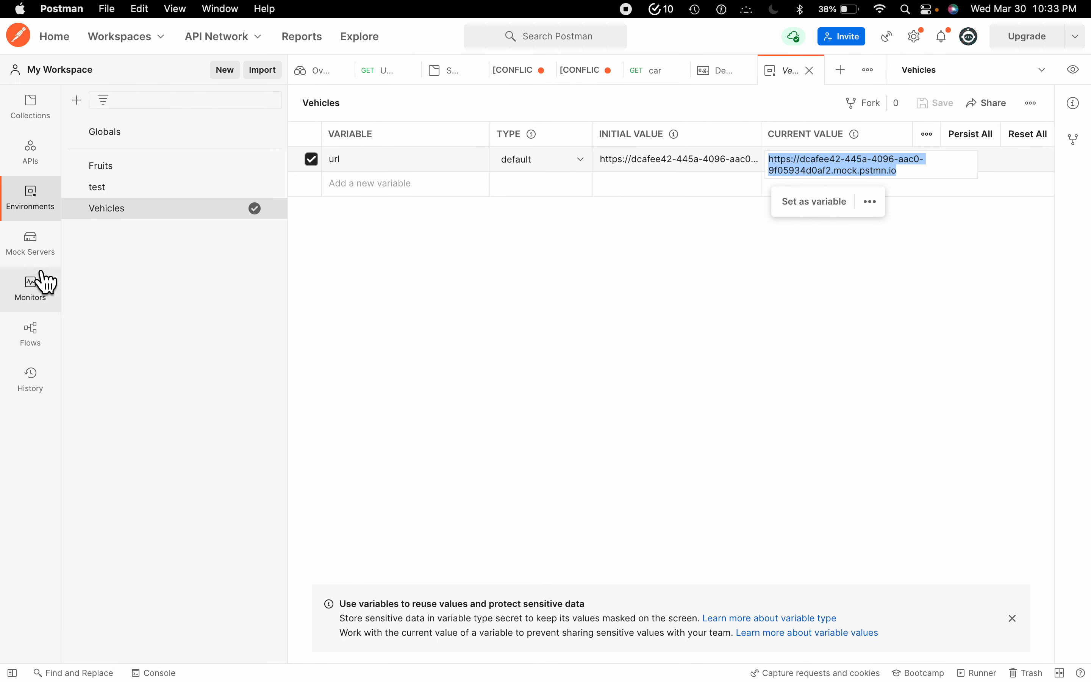
pyautogui.click(86, 215)
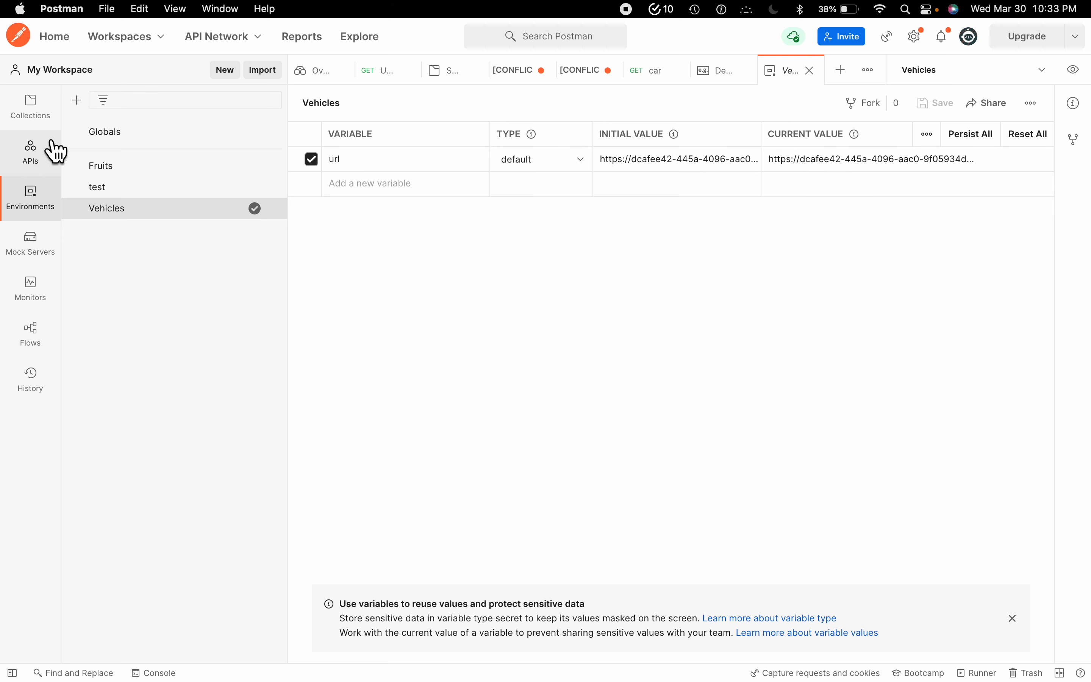
pyautogui.click(45, 115)
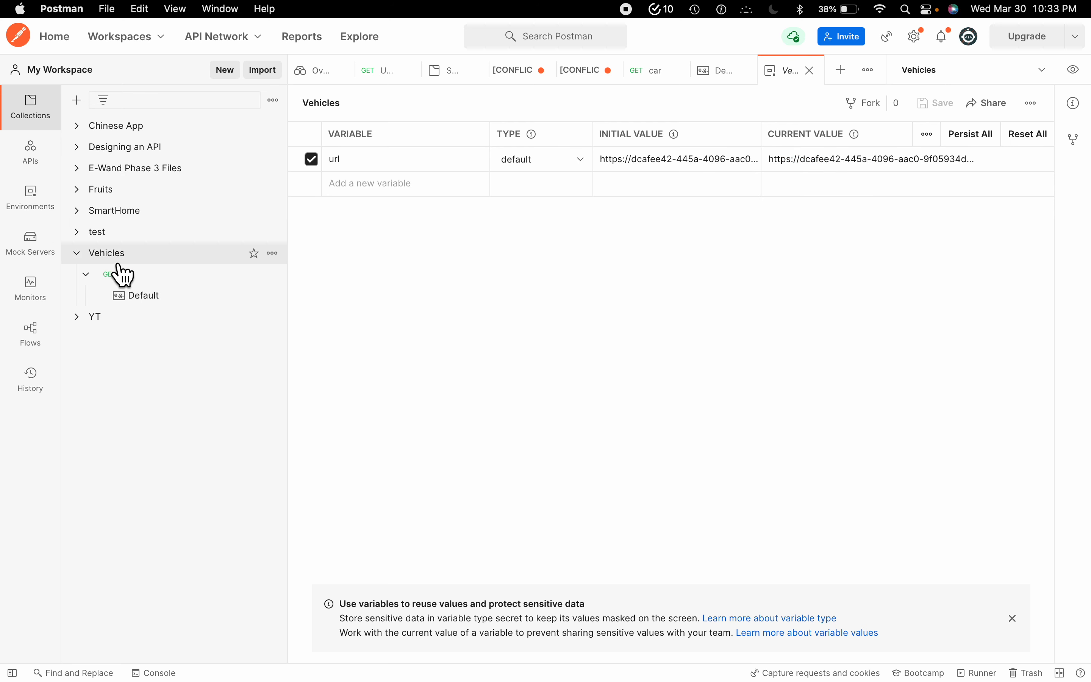
pyautogui.click(86, 274)
pyautogui.click(272, 274)
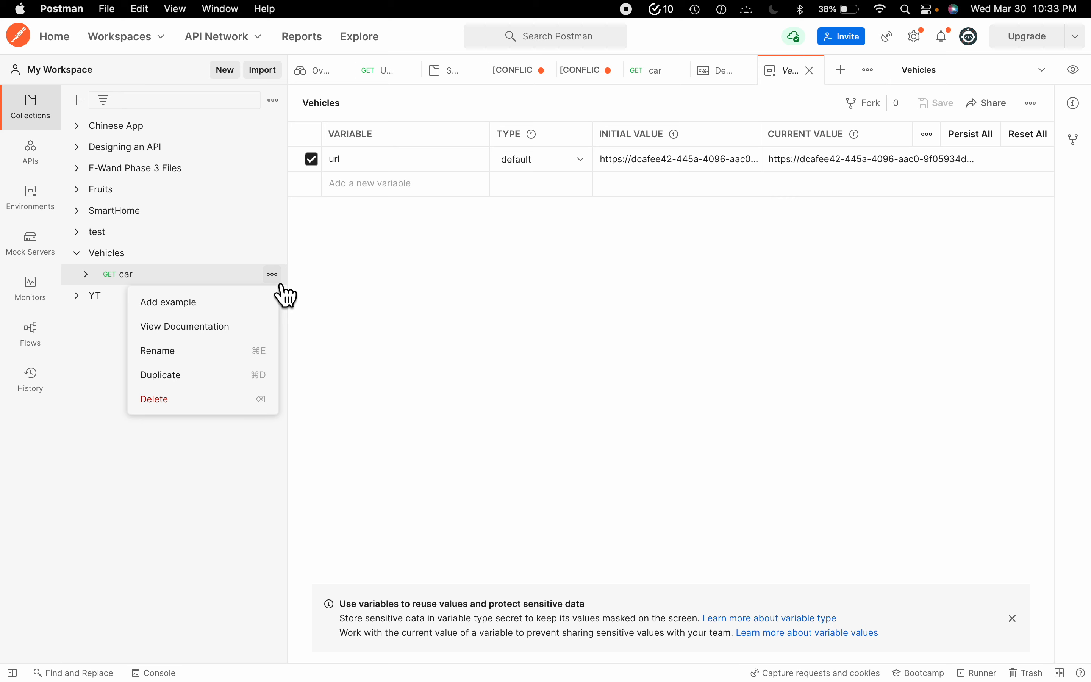
pyautogui.click(190, 375)
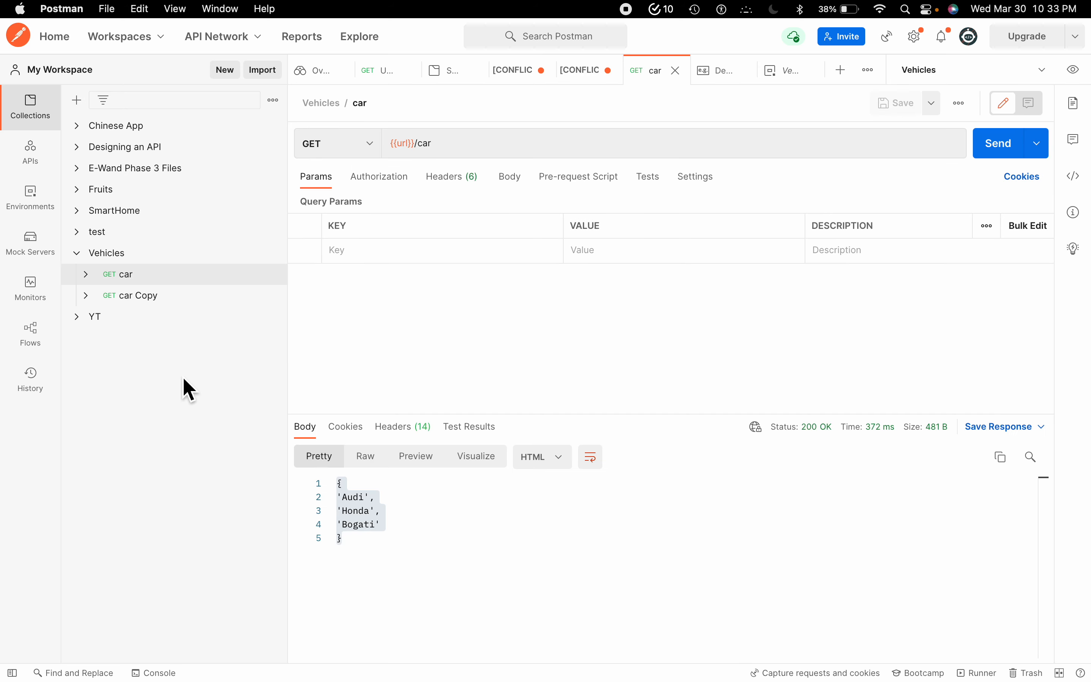
# Step: Rename the duplicated request, car Copy, as bike
pyautogui.click(148, 295)
pyautogui.click(272, 295)
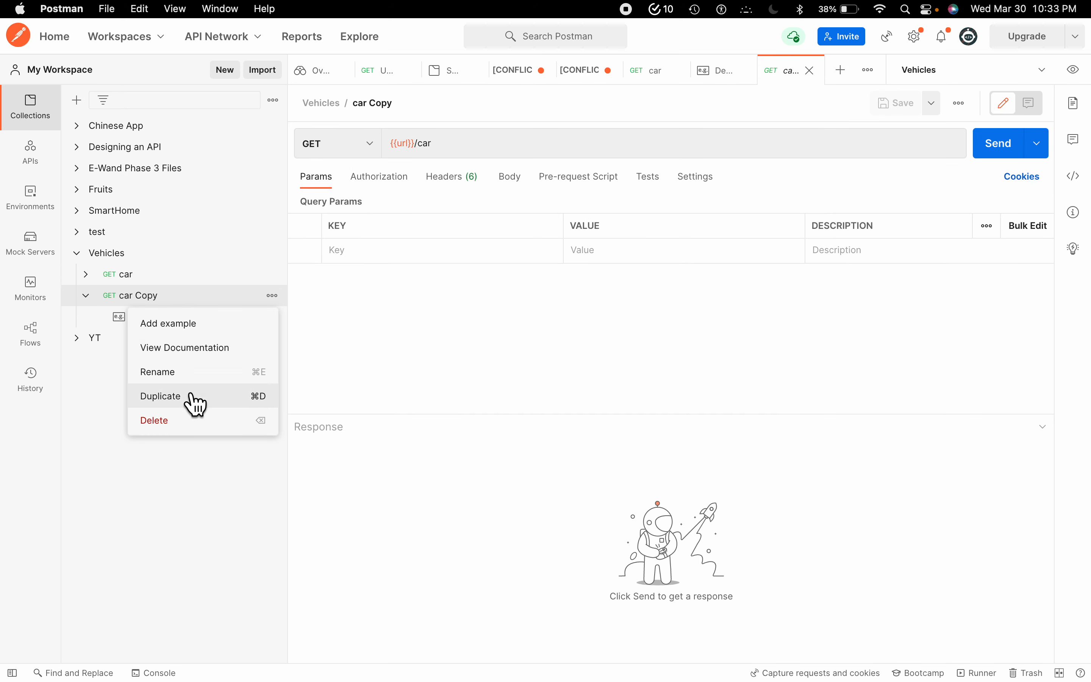
pyautogui.click(201, 374)
pyautogui.write('bike')
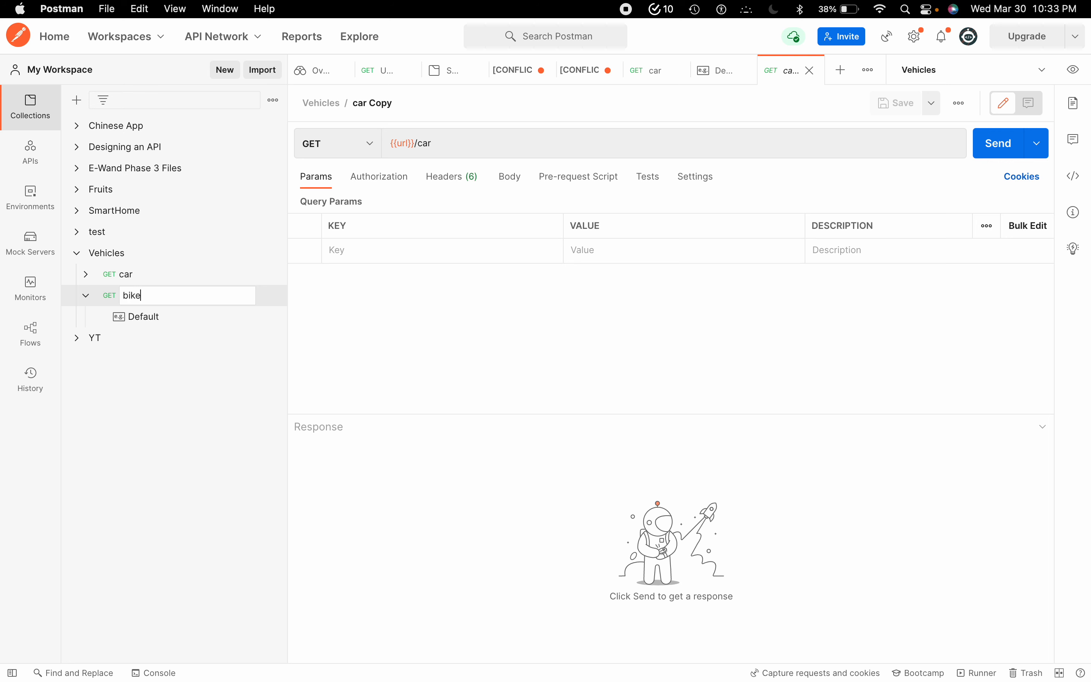
pyautogui.press('Return')
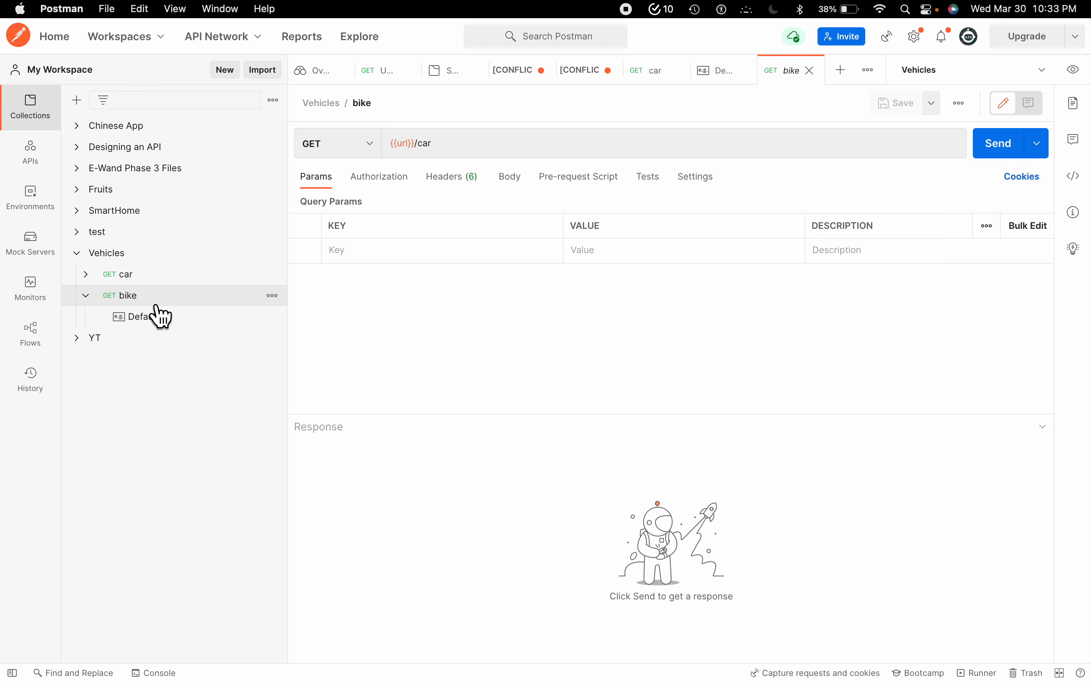
# Step: Set the bike request's URL to {{url}}/bike and save the request
pyautogui.click(456, 154)
pyautogui.press('BackSpace')
pyautogui.press('BackSpace')
pyautogui.press('BackSpace')
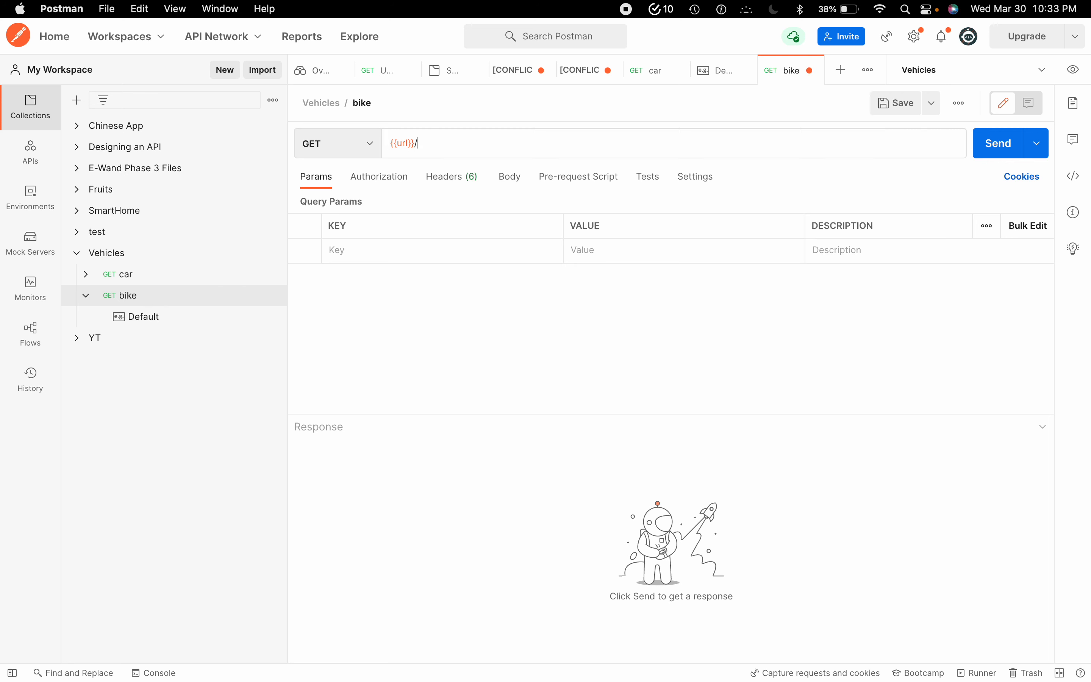
pyautogui.write('bike')
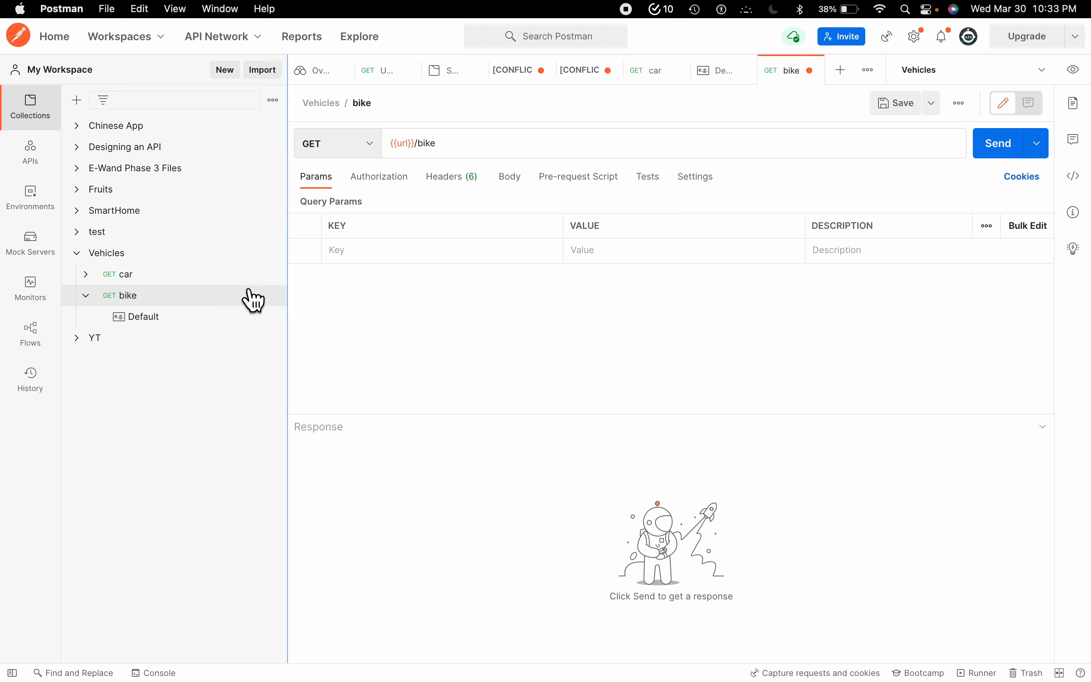
pyautogui.click(906, 114)
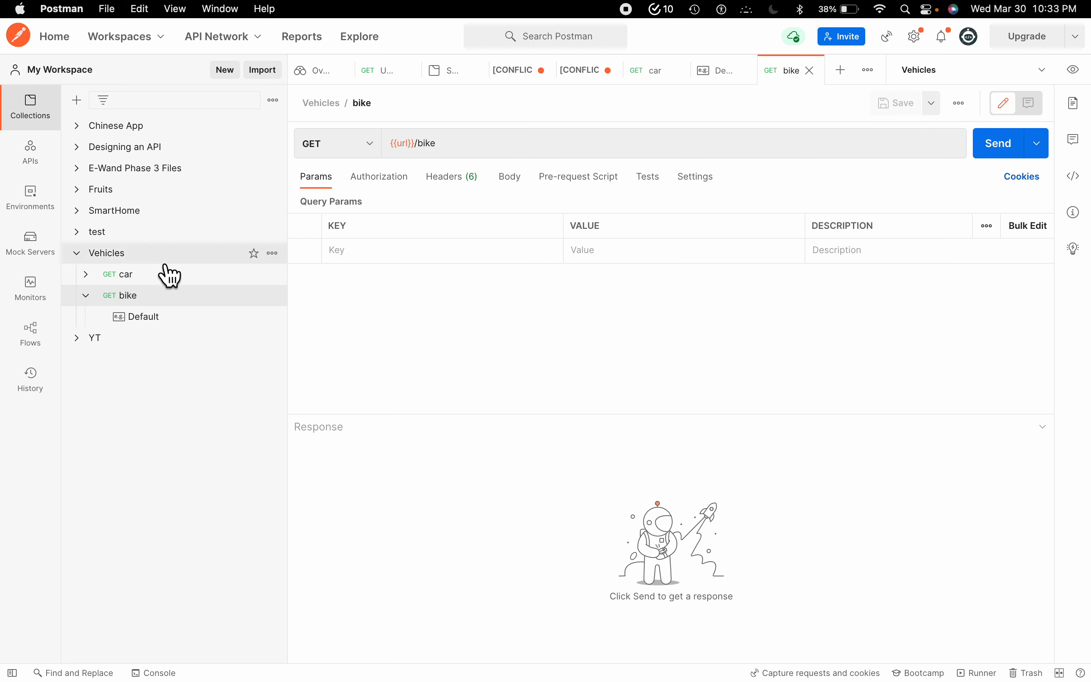
# Step: In the bike request's Default example, replace the first two response body entries with 'Bike 1' and 'Bike 2'
pyautogui.click(168, 321)
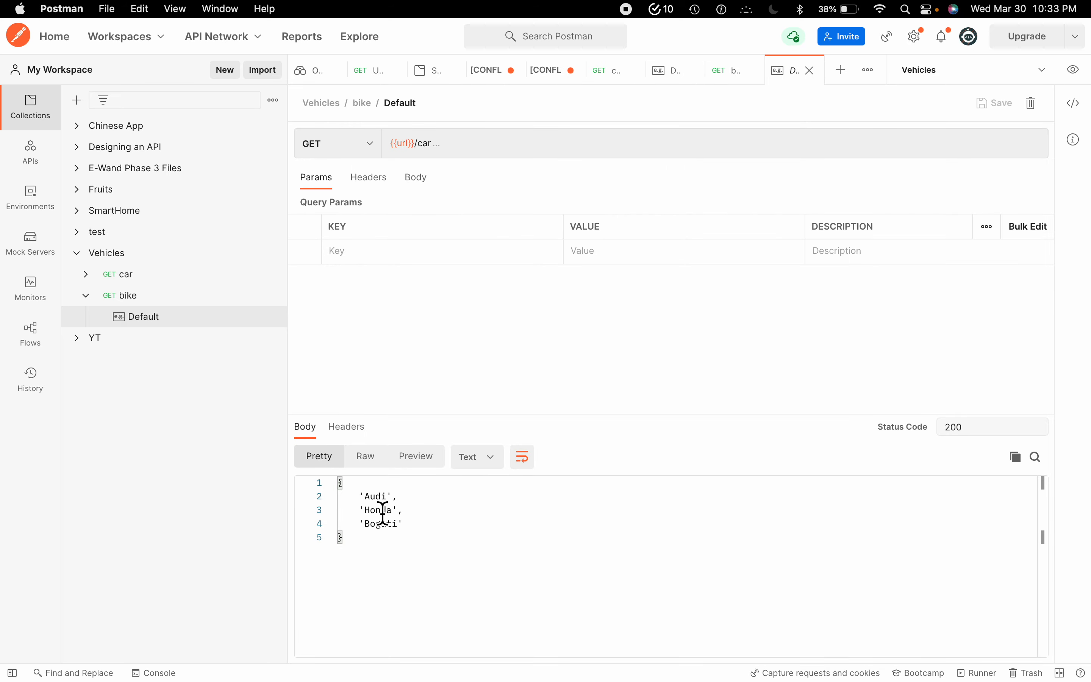
pyautogui.moveTo(363, 496); pyautogui.dragTo(379, 500)
pyautogui.press('BackSpace')
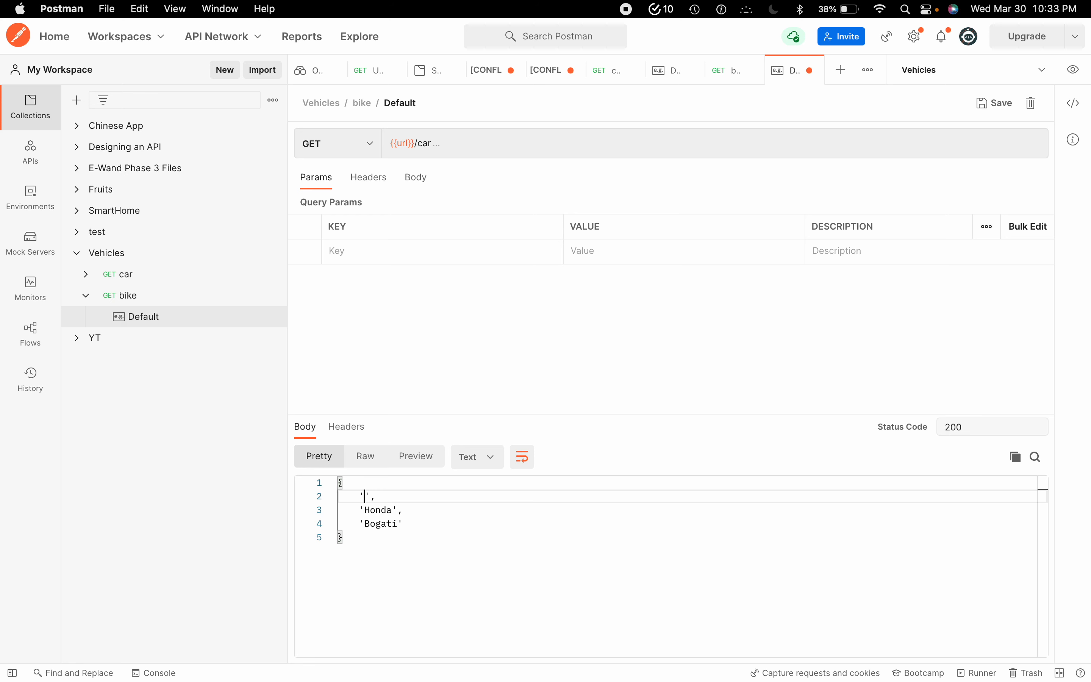
pyautogui.write('Bike 1')
pyautogui.press('Down')
pyautogui.press('Left')
pyautogui.press('BackSpace')
pyautogui.press('BackSpace')
pyautogui.press('BackSpace')
pyautogui.press('BackSpace')
pyautogui.press('BackSpace')
pyautogui.write('Bike 2')
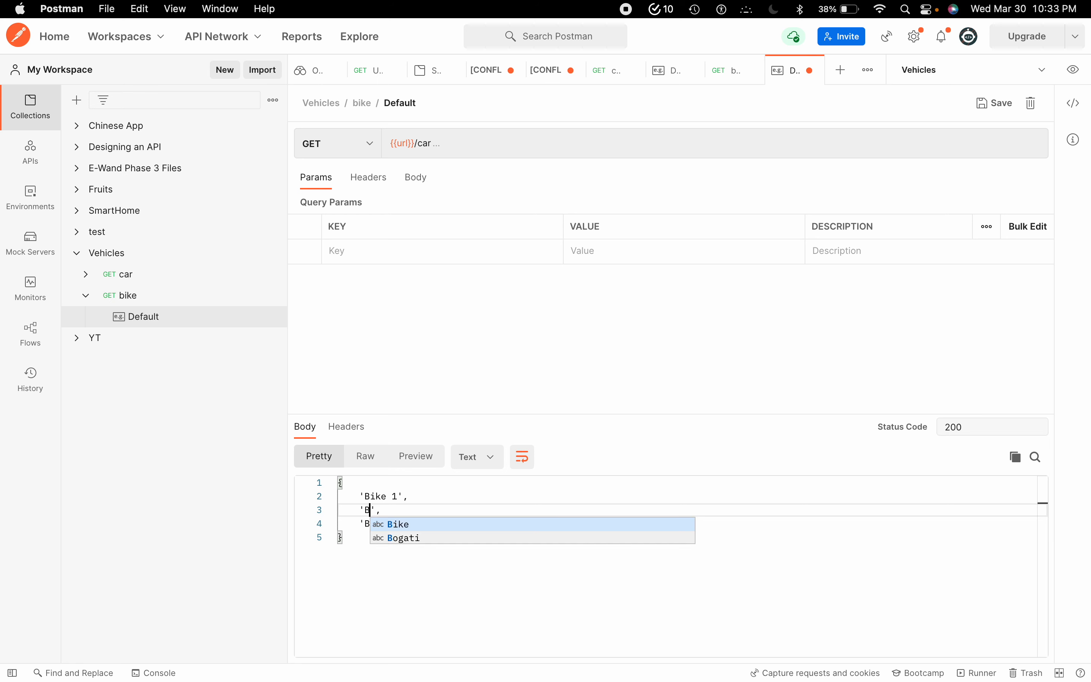
# Step: Replace the third entry of the Default example's response body with 'Ninja H2' and save the example
pyautogui.press('Down')
pyautogui.press('BackSpace')
pyautogui.press('BackSpace')
pyautogui.press('BackSpace')
pyautogui.press('BackSpace')
pyautogui.press('BackSpace')
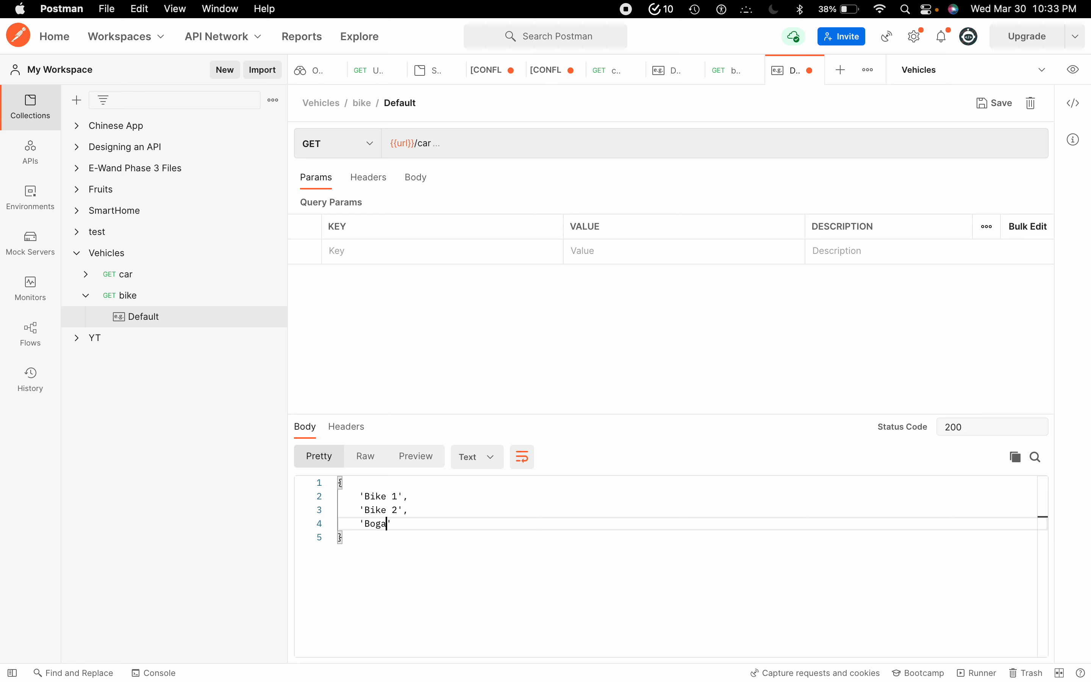
pyautogui.press('BackSpace')
pyautogui.write('Nijh')
pyautogui.press('BackSpace')
pyautogui.press('BackSpace')
pyautogui.write('nja H2')
pyautogui.click(987, 104)
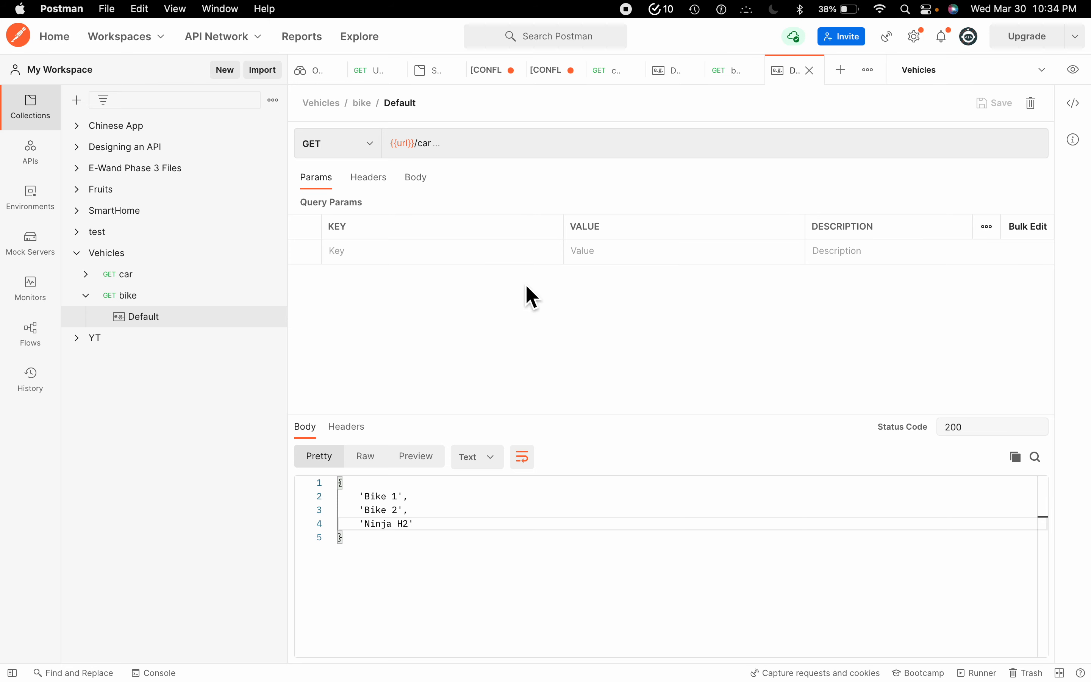
# Step: Set the bike Default example's request URL to {{url}}/bike and save the example
pyautogui.click(164, 317)
pyautogui.doubleClick(424, 144)
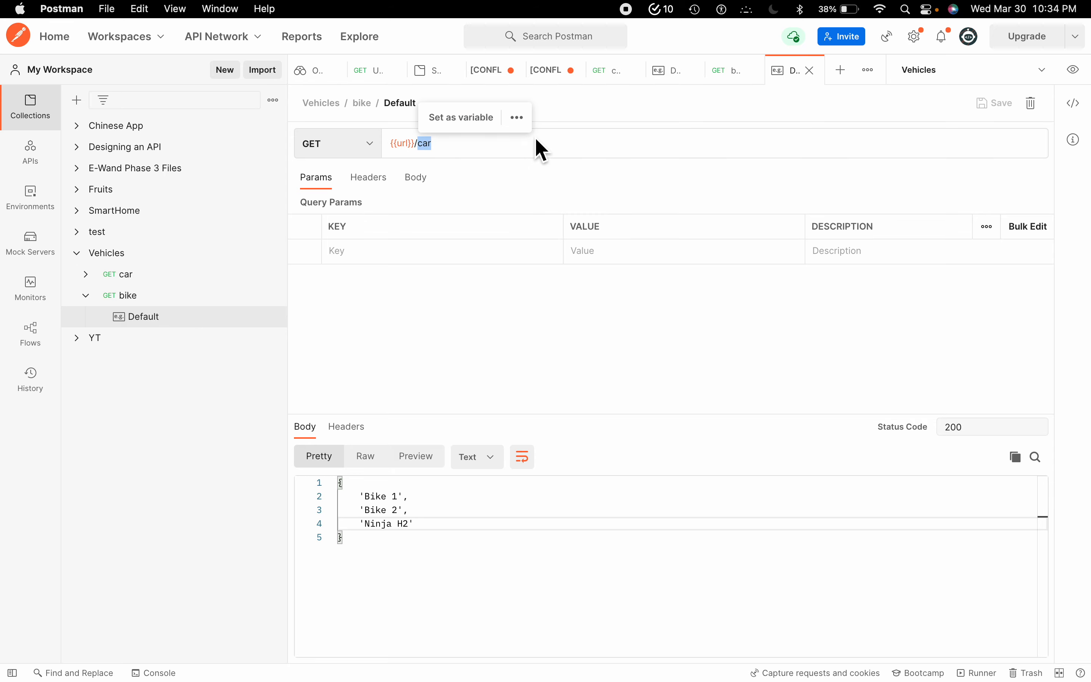
pyautogui.write('bike')
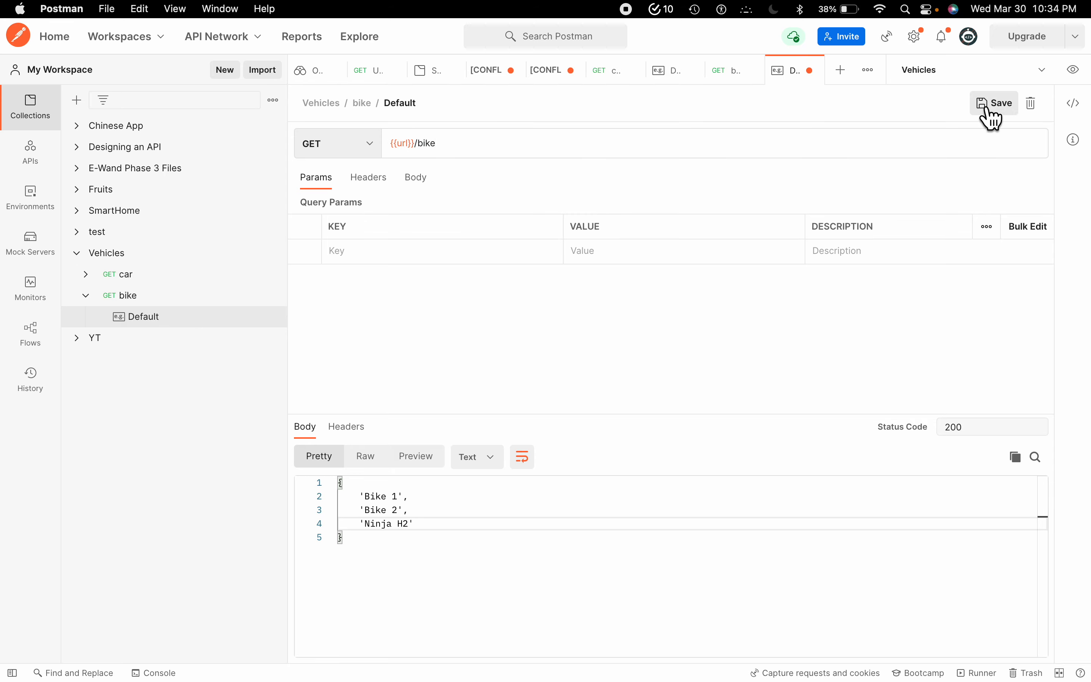
pyautogui.click(991, 104)
# Step: Switch to Safari, load the mock server URL ending in /bike, and highlight the returned bike list
pyautogui.hotkey('ctrl', 'Right')
pyautogui.hotkey('ctrl', 'Right')
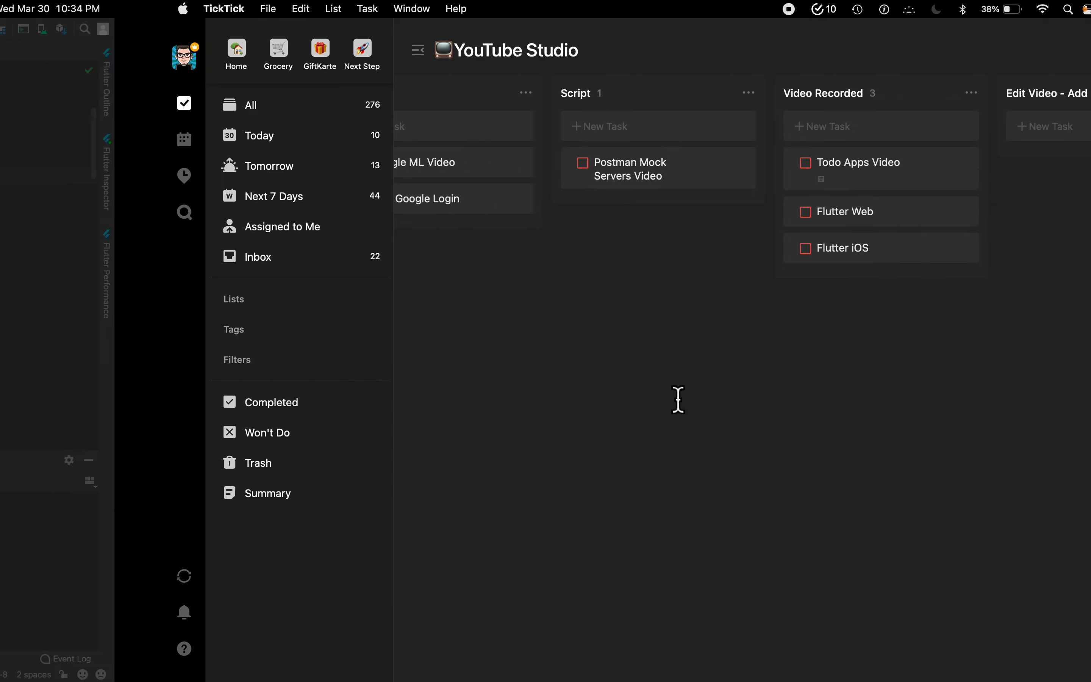
pyautogui.hotkey('ctrl', 'Left')
pyautogui.hotkey('ctrl', 'Left')
pyautogui.hotkey('ctrl', 'Left')
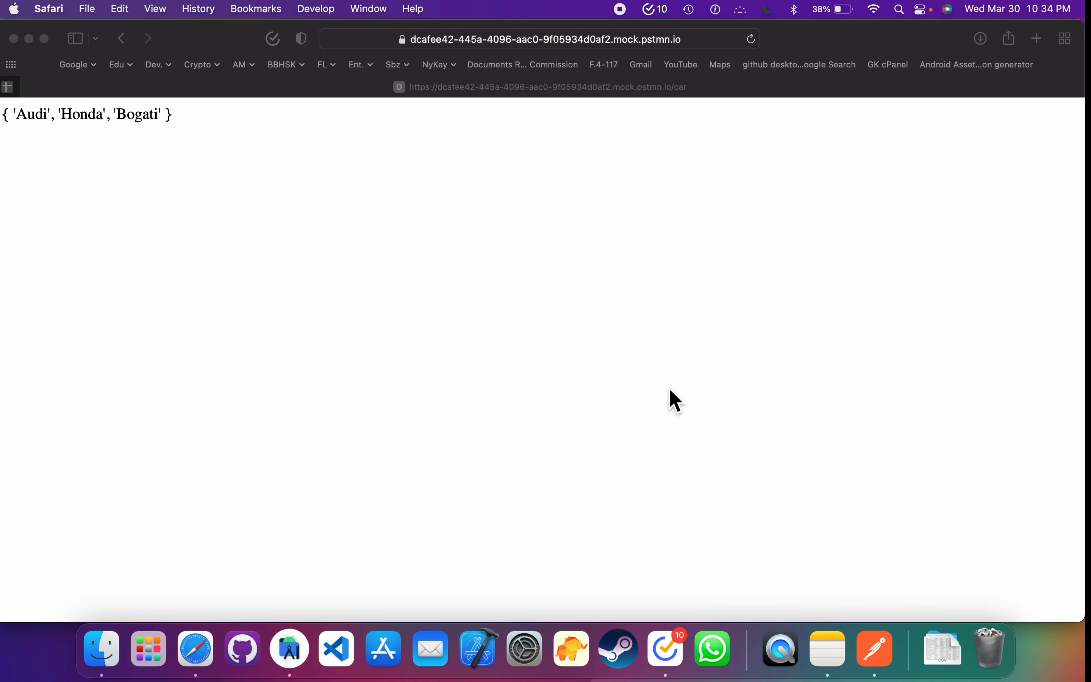
pyautogui.click(714, 45)
pyautogui.click(714, 45)
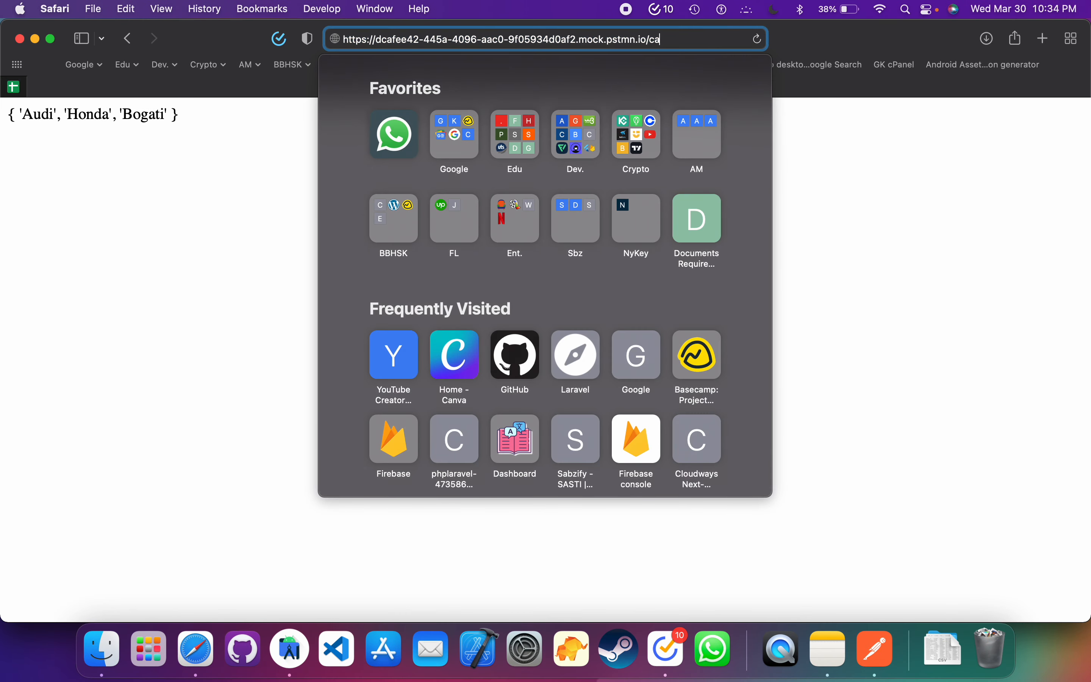
pyautogui.press('BackSpace')
pyautogui.press('BackSpace')
pyautogui.press('BackSpace')
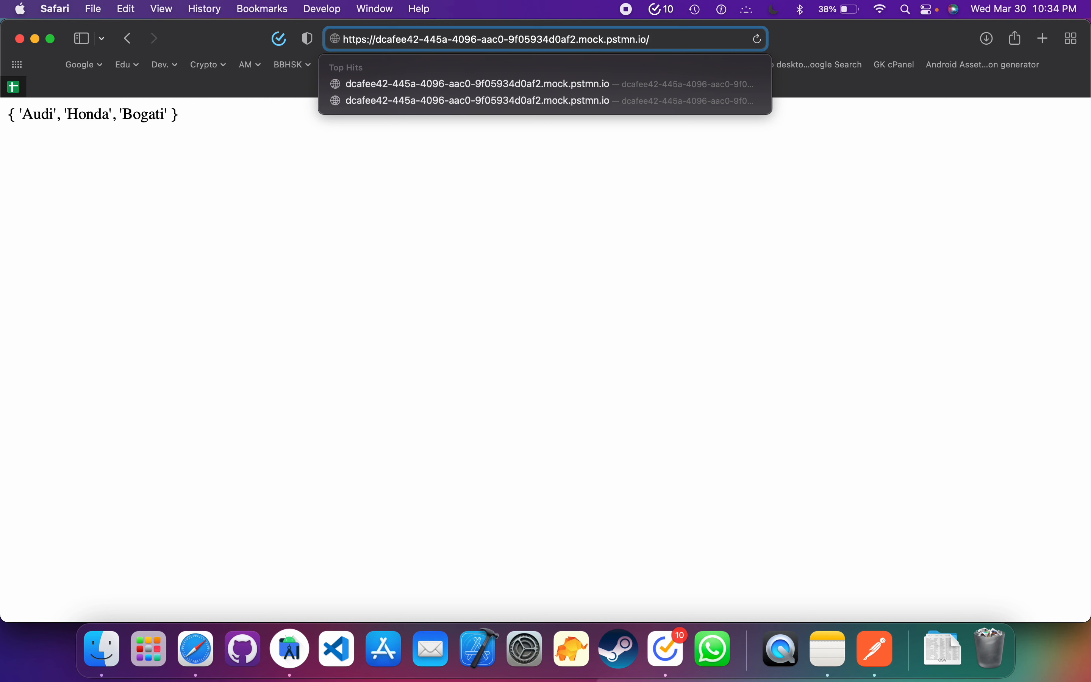
pyautogui.write('bike')
pyautogui.press('Return')
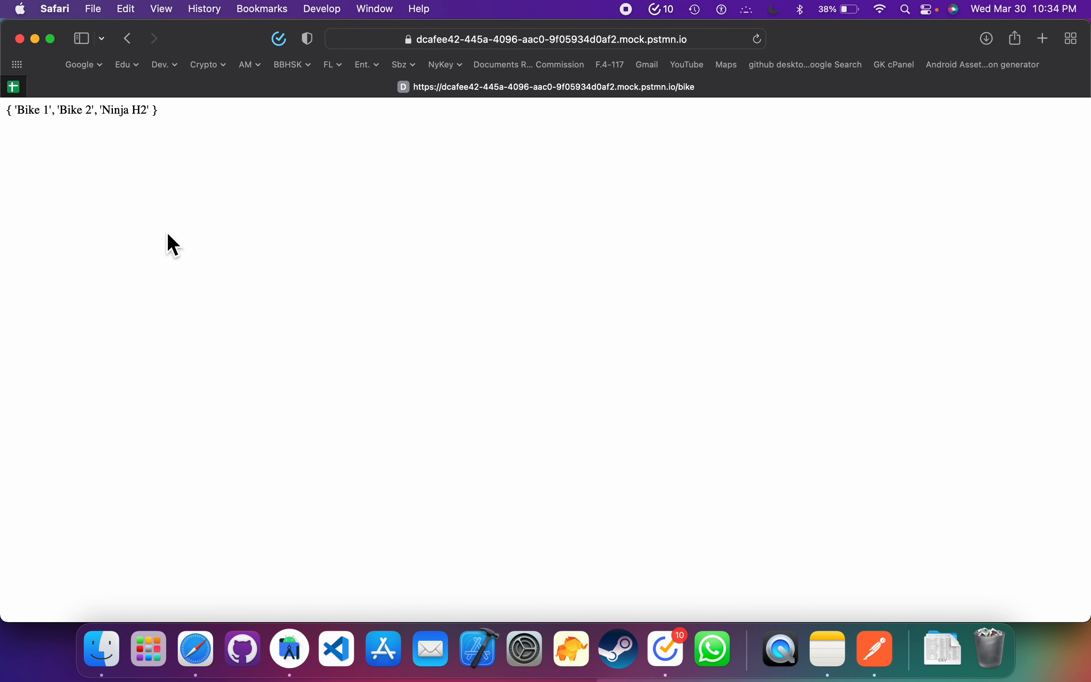
pyautogui.moveTo(9, 111); pyautogui.dragTo(194, 119)
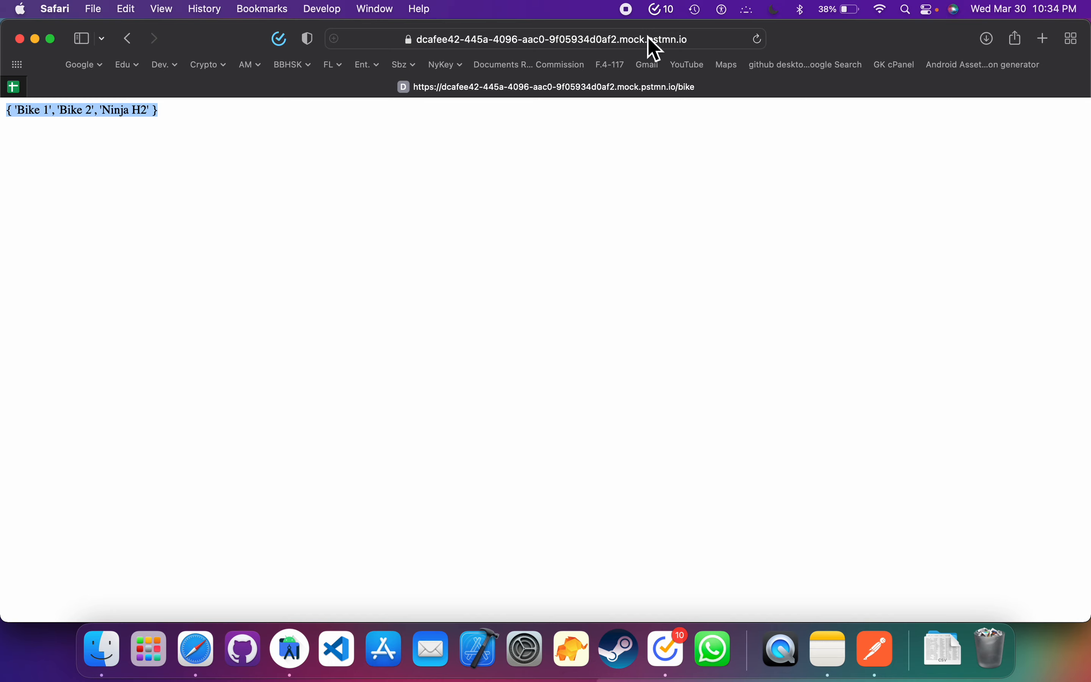
# Step: Change the end of the mock server address to /car and load it again
pyautogui.click(694, 47)
pyautogui.click(693, 47)
pyautogui.press('BackSpace')
pyautogui.press('BackSpace')
pyautogui.press('BackSpace')
pyautogui.press('BackSpace')
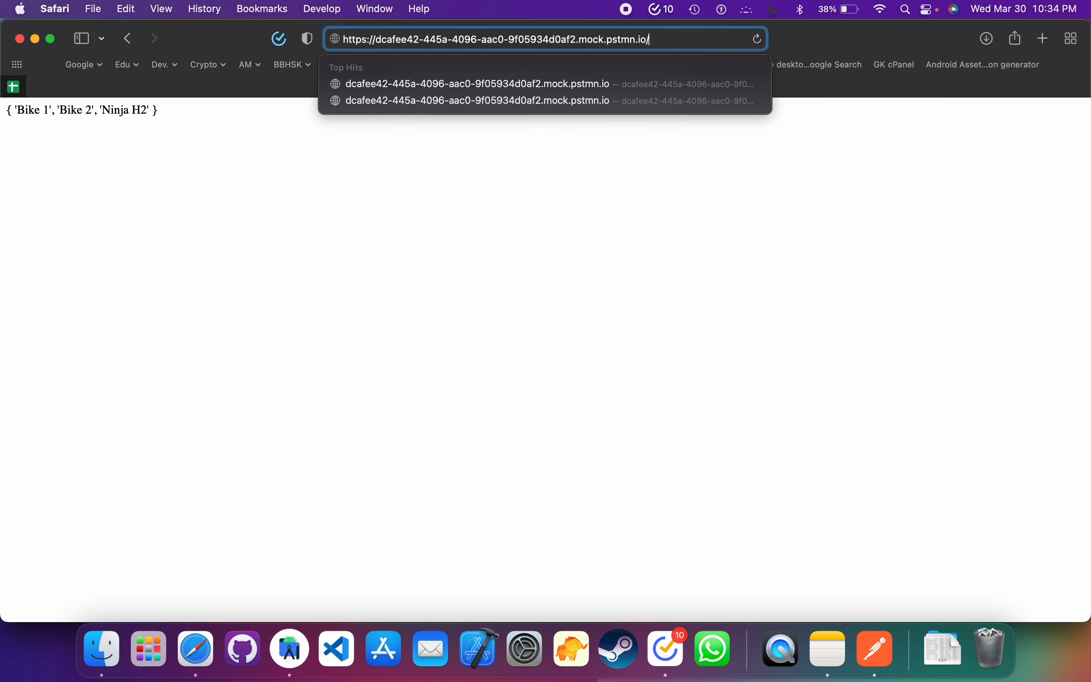
pyautogui.write('car')
pyautogui.press('Return')
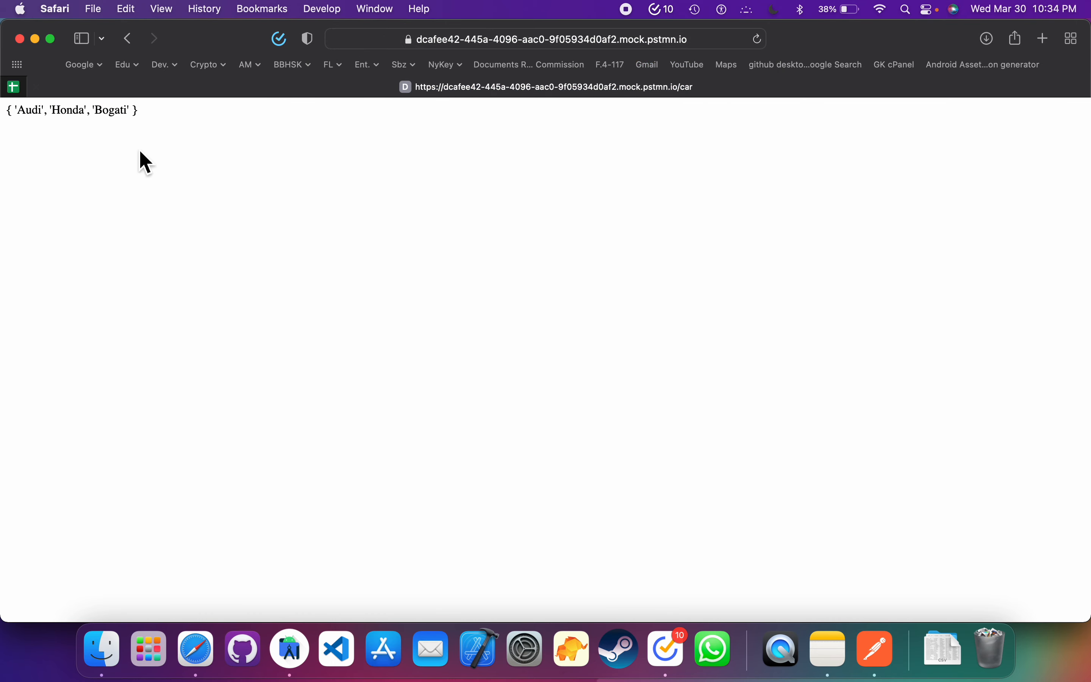
# Step: Review the returned car list and the page's full address, and switch back to Postman
pyautogui.moveTo(8, 113); pyautogui.dragTo(203, 128)
pyautogui.click(493, 43)
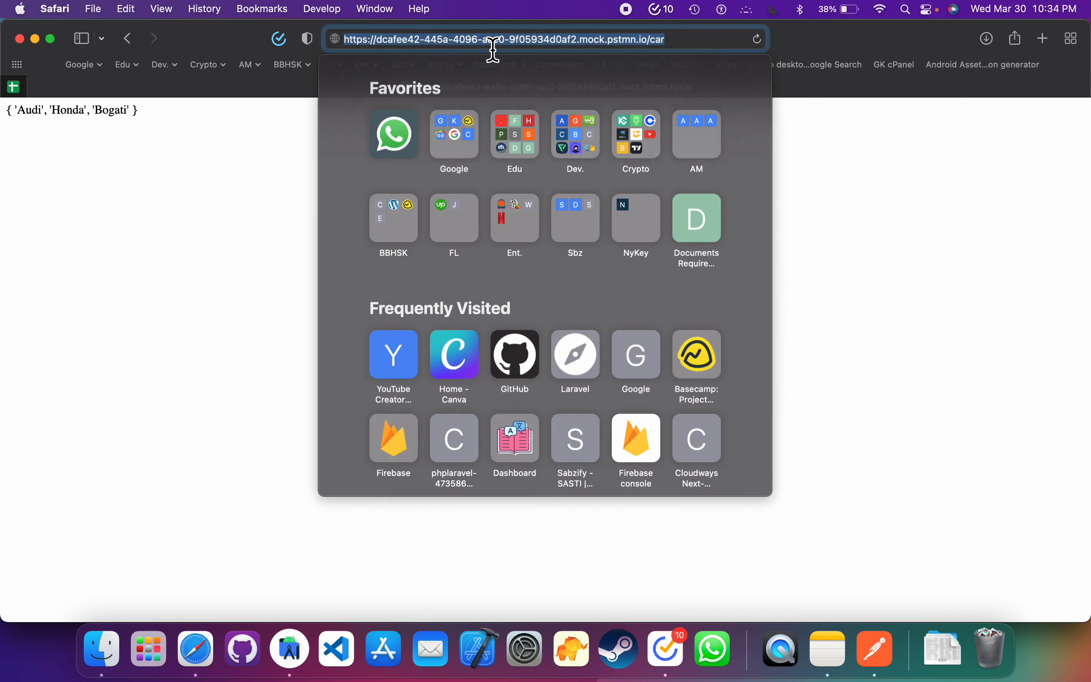
pyautogui.click(708, 48)
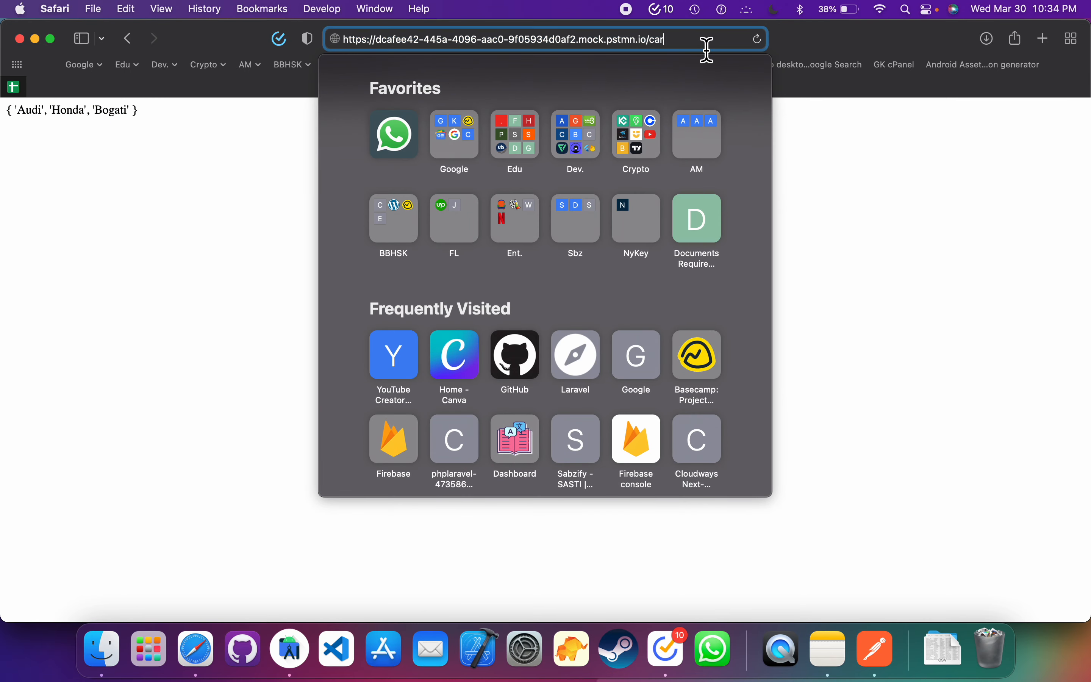
pyautogui.click(969, 275)
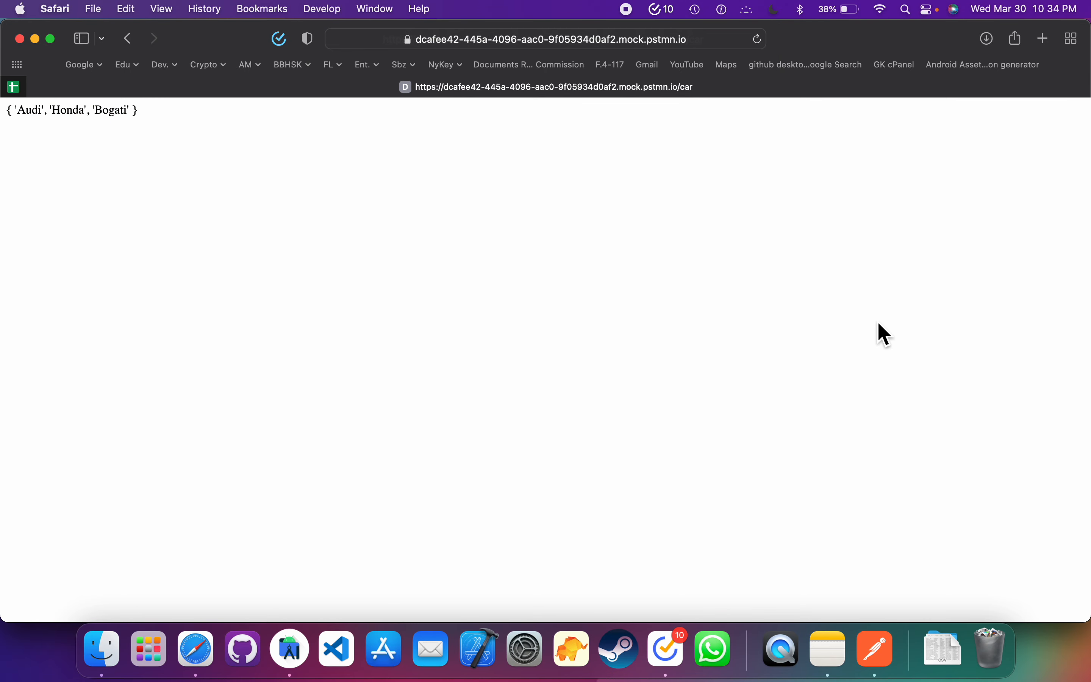
pyautogui.click(873, 646)
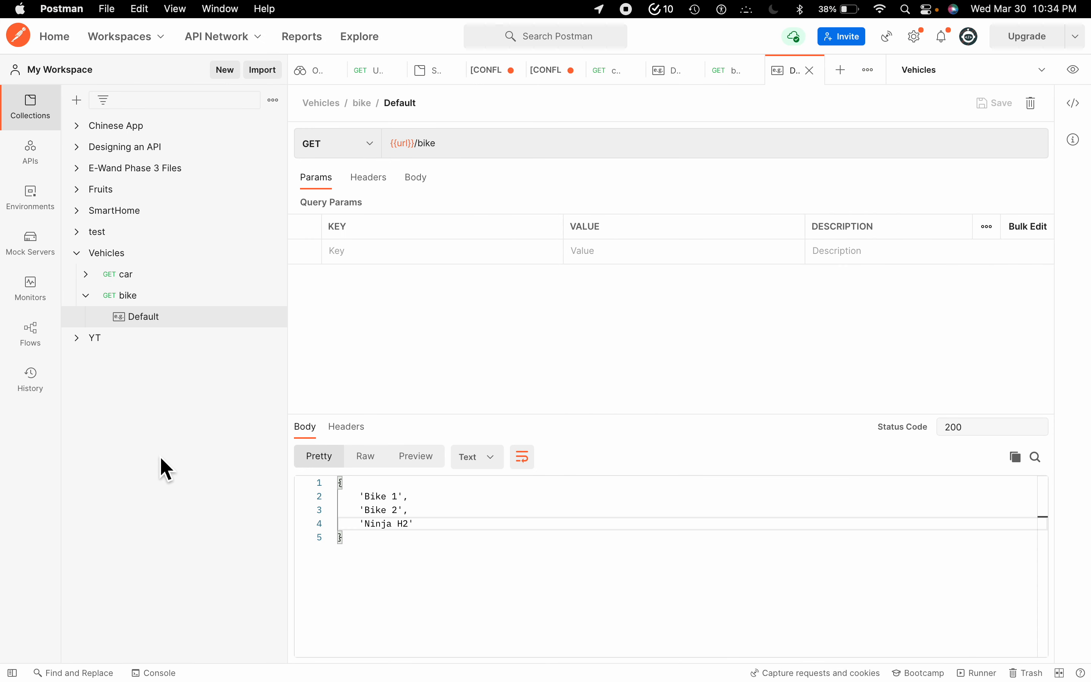